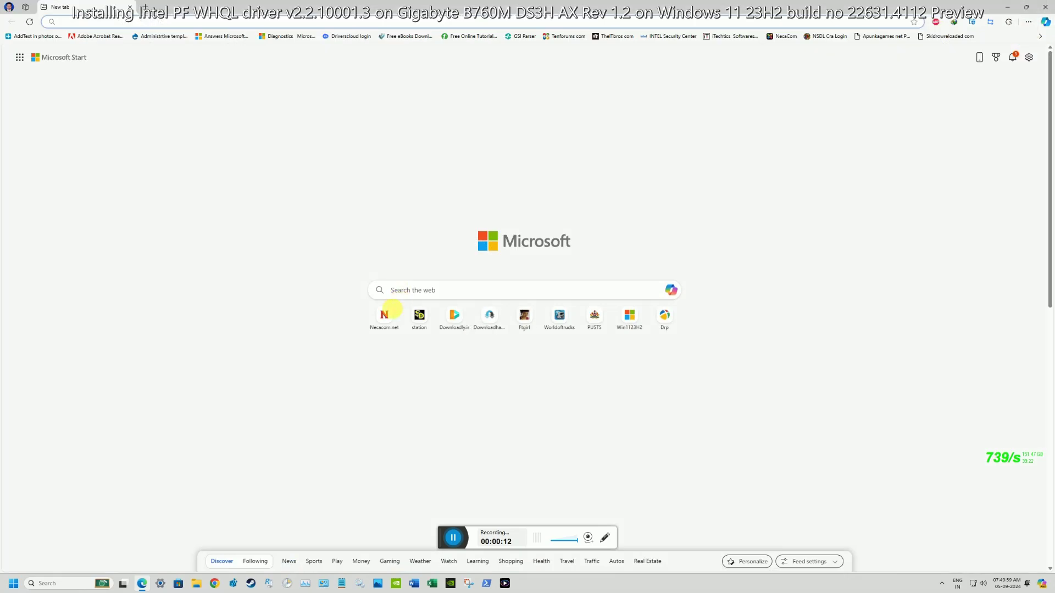
- On Station-Drivers, open the Intel Dynamic Tuning Technology (DTT) Version 9.0.11702.46642 post and follow its download link
left_click(419, 316)
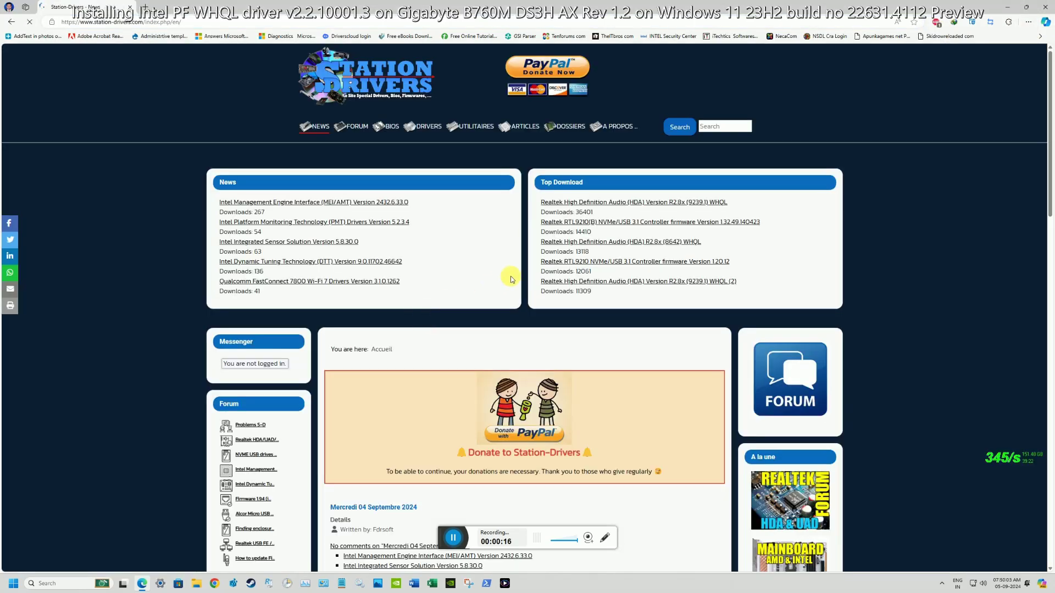
scroll(511, 278, "down", 5)
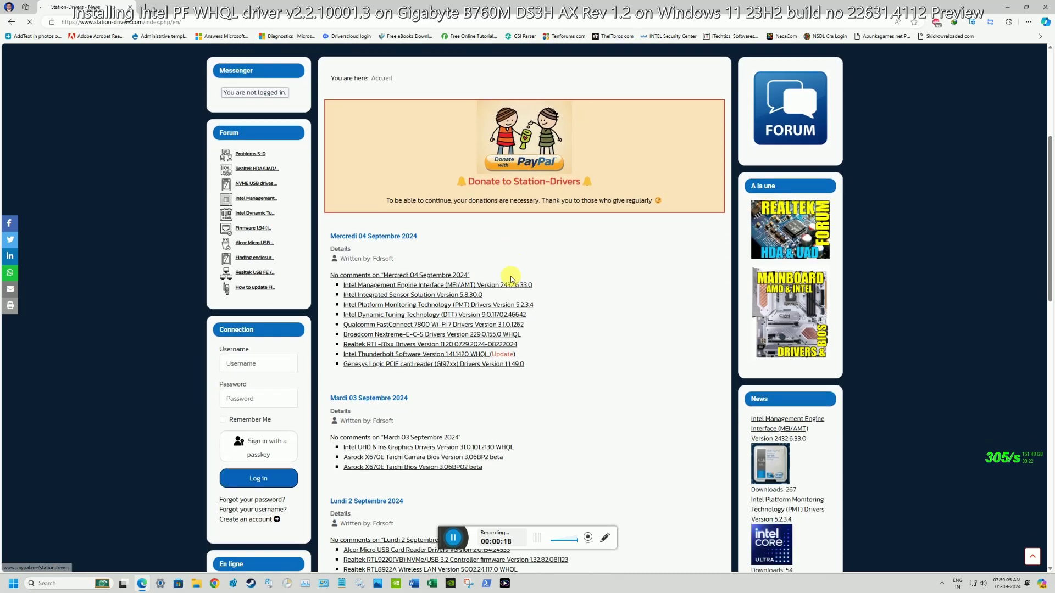
scroll(510, 279, "down", 1)
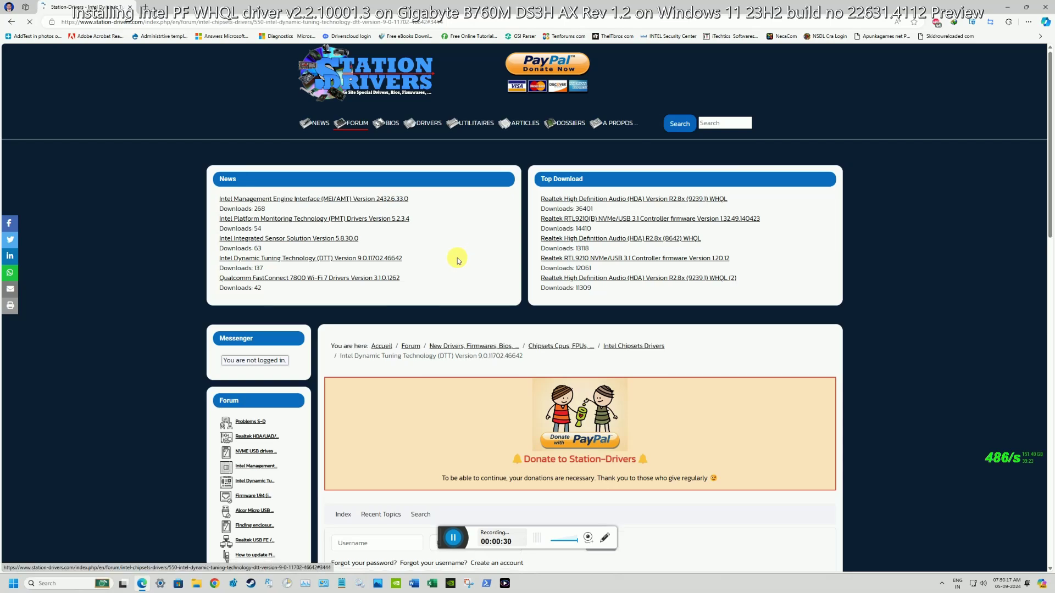
scroll(515, 220, "up", 2)
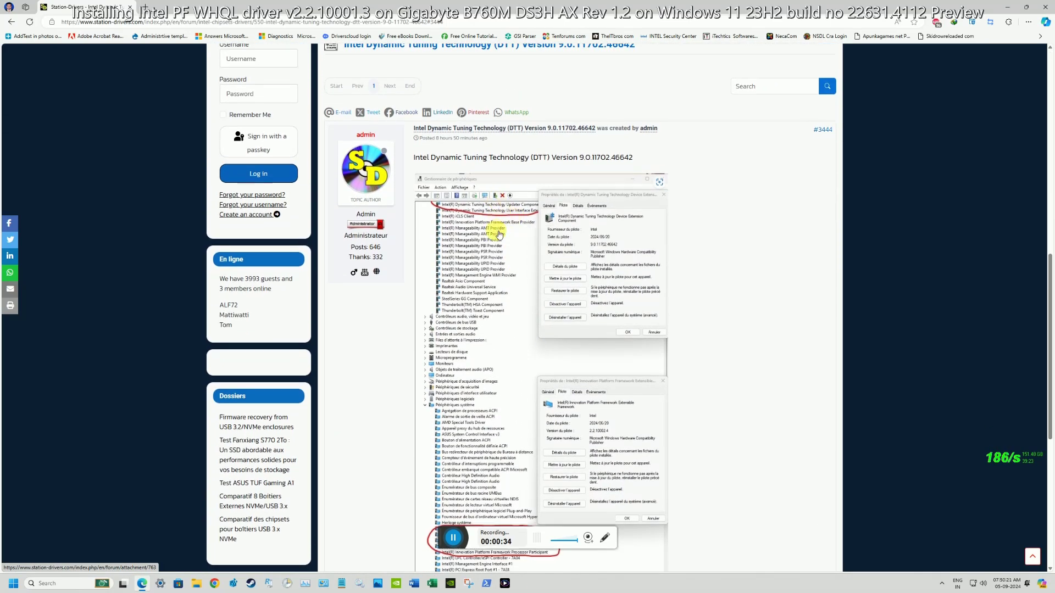
scroll(497, 220, "down", 5)
scroll(499, 235, "down", 2)
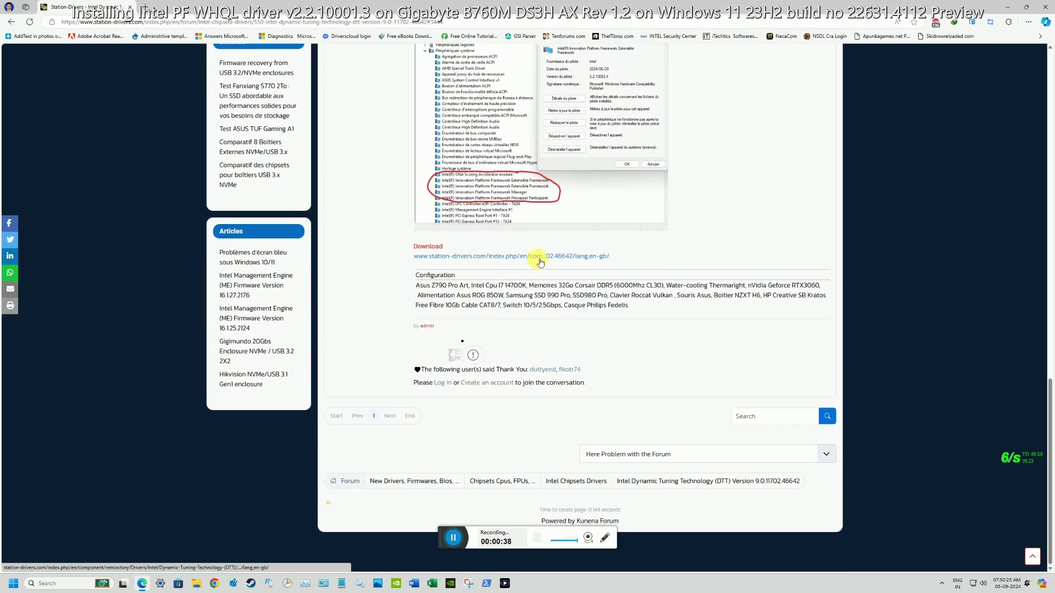
left_click(539, 256)
- Download the Intel DTT 9.0.11702.46642 package as a ZIP file and close the browser
scroll(432, 299, "down", 3)
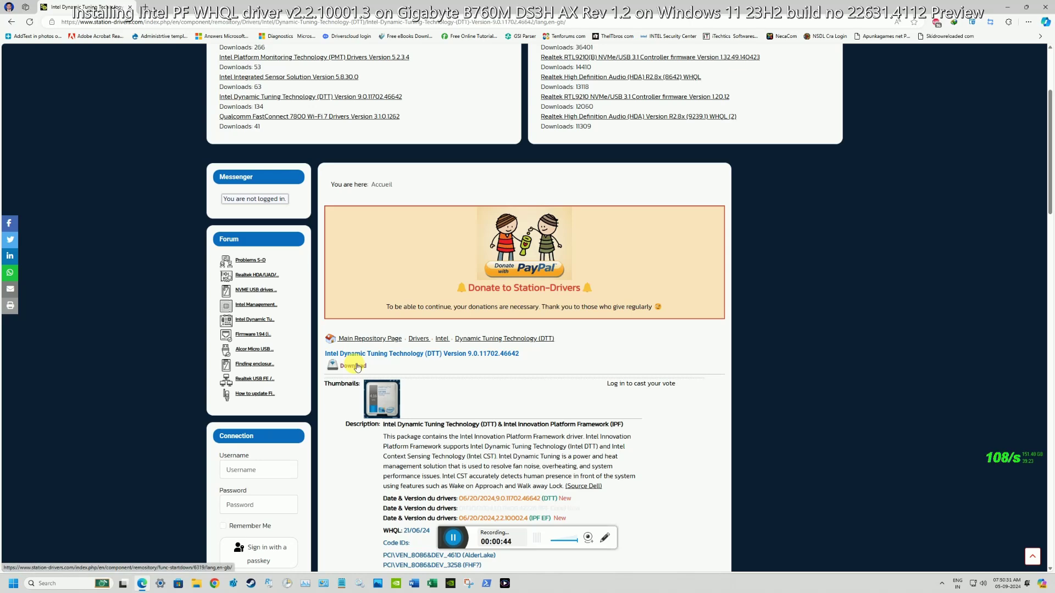
left_click(357, 366)
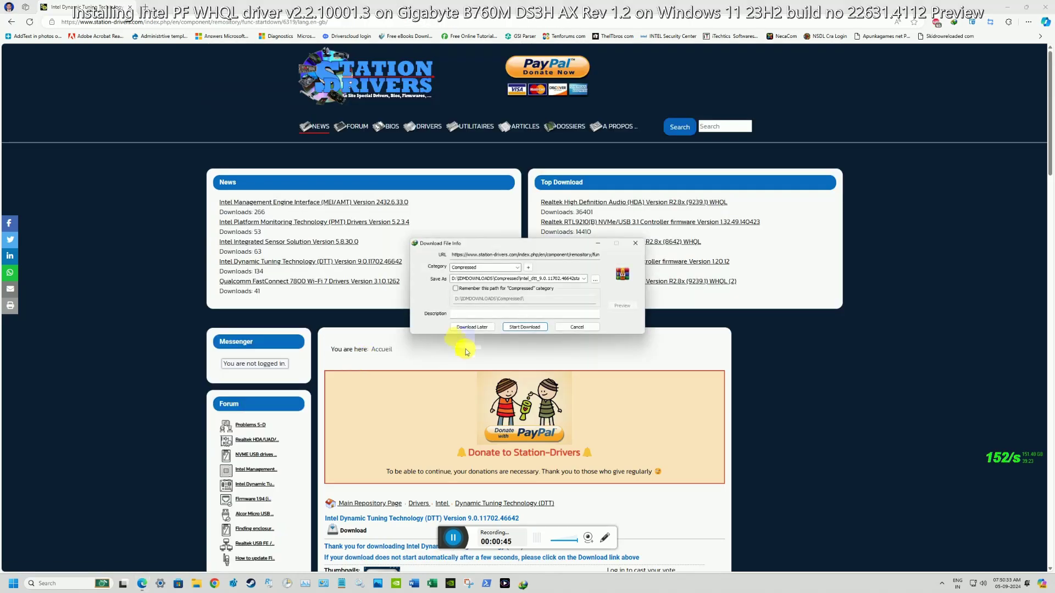
left_click(529, 327)
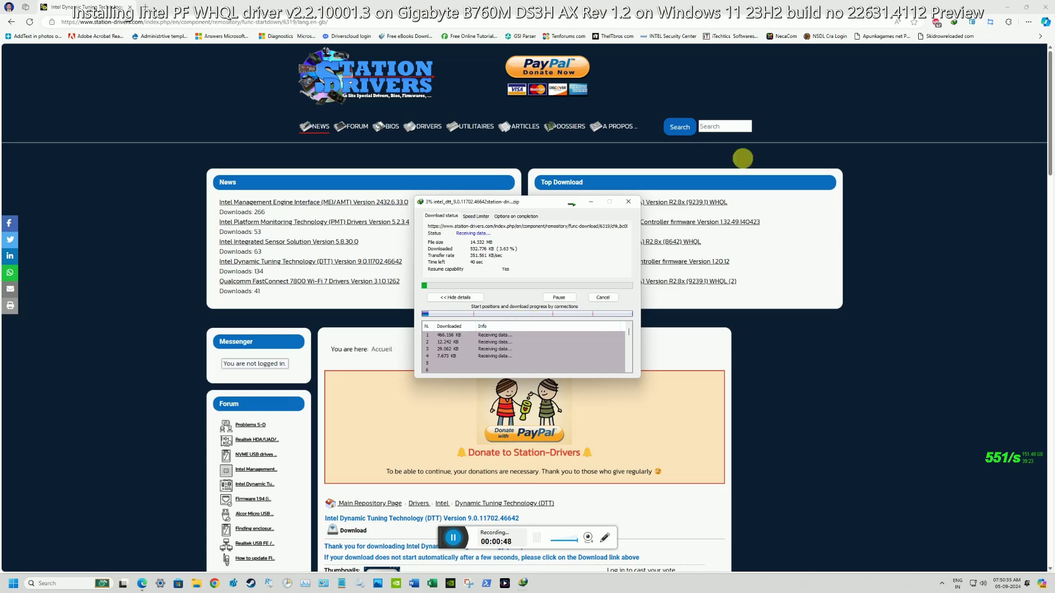
left_click(1040, 5)
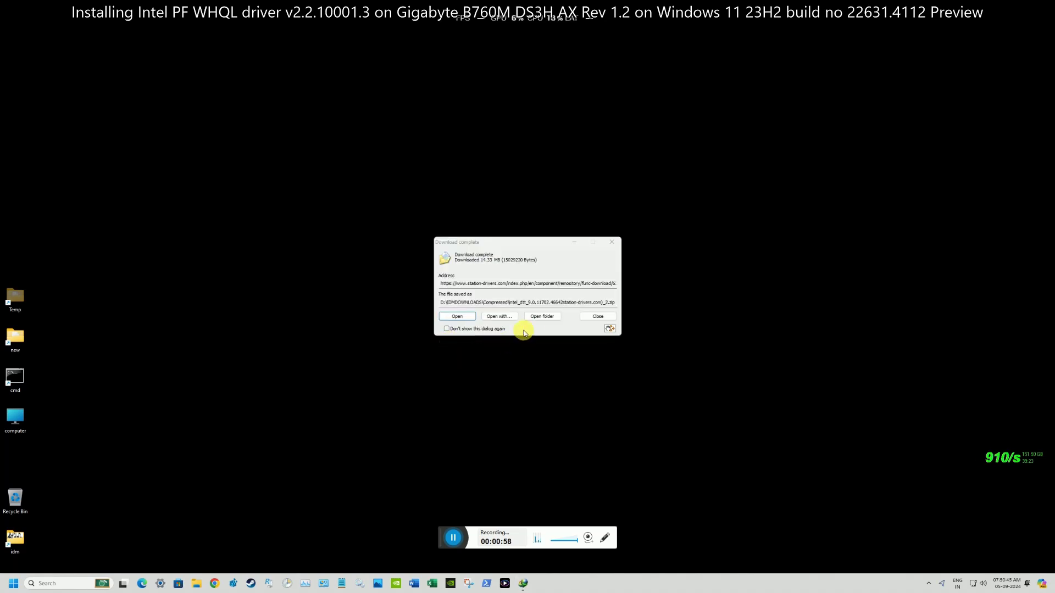
- Move the newly downloaded intel_dtt_9.0.11702.46642 ZIP from the Compressed download folder to the desktop, and close the folder window
left_click(545, 316)
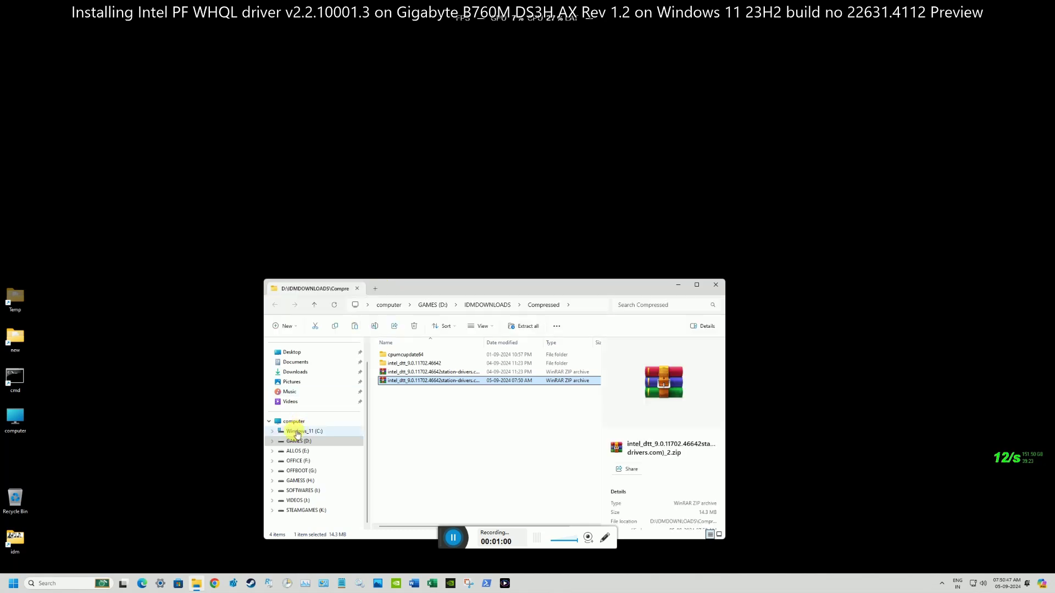
left_click(270, 421)
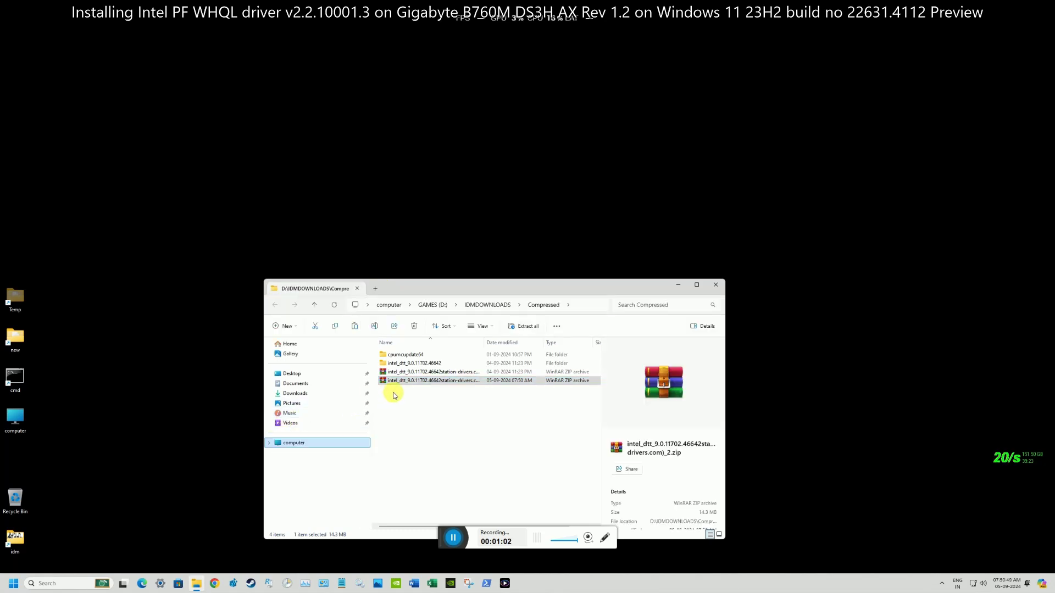
right_click(431, 384)
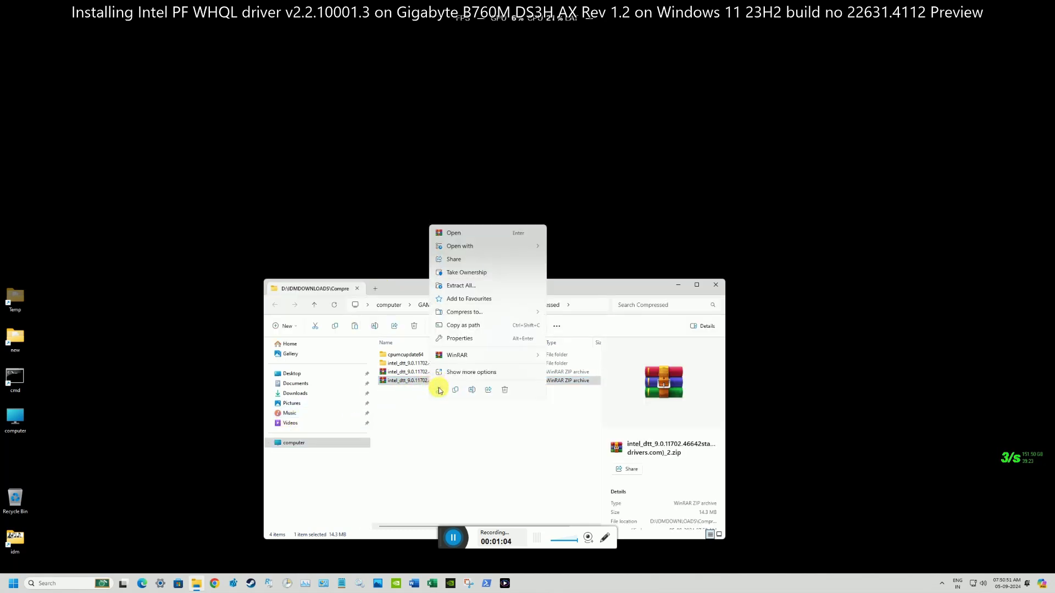
left_click(389, 183)
right_click(389, 182)
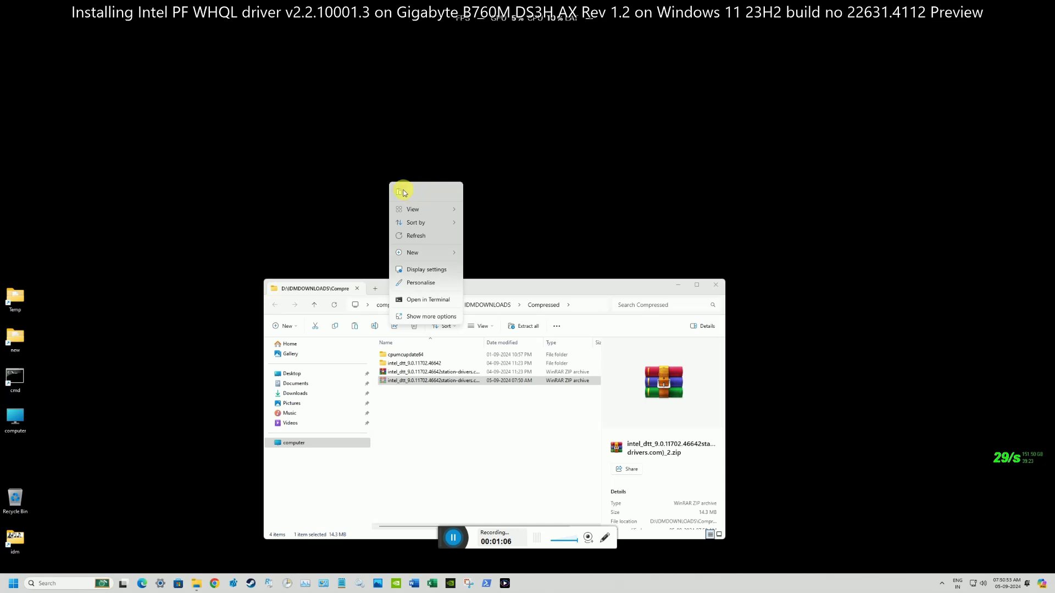
left_click(402, 191)
left_click(710, 286)
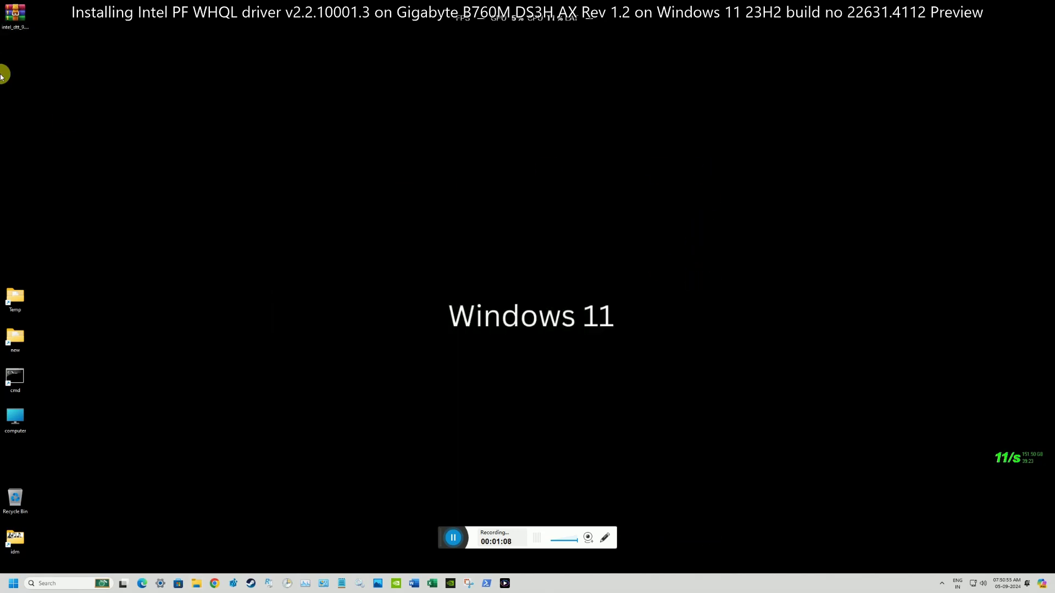
- Place the ZIP archive near the middle of the desktop and extract it with WinRAR to a folder of the same name
left_click_drag(15, 16, 232, 160)
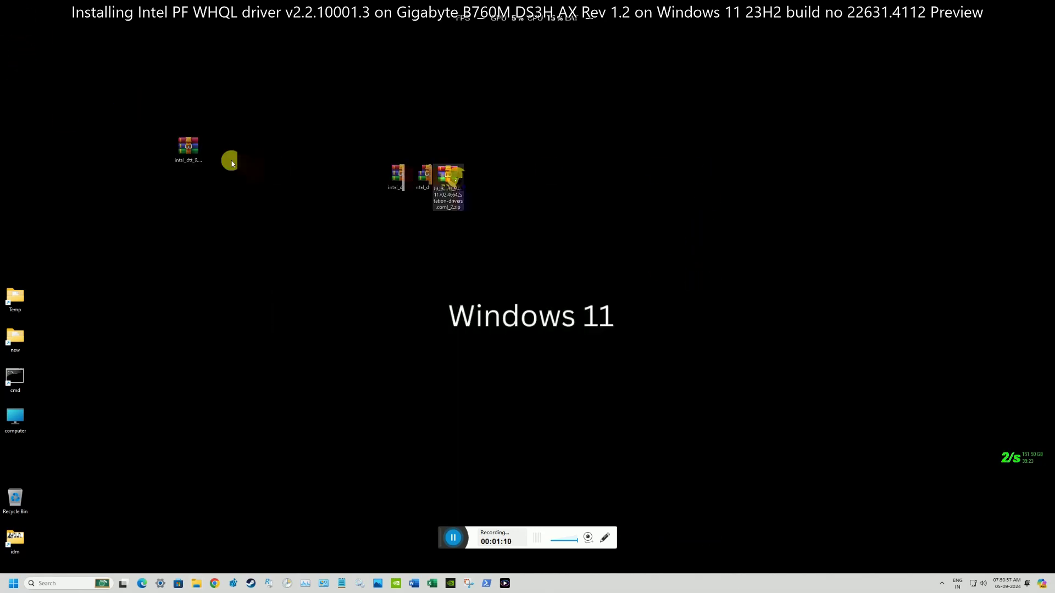
right_click(456, 177)
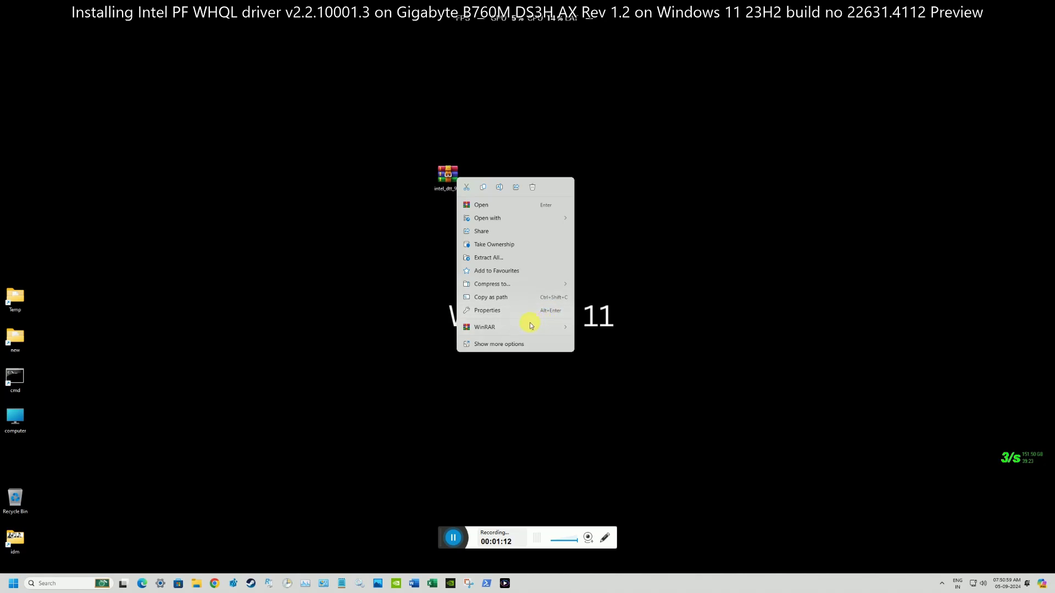
mouse_move(525, 329)
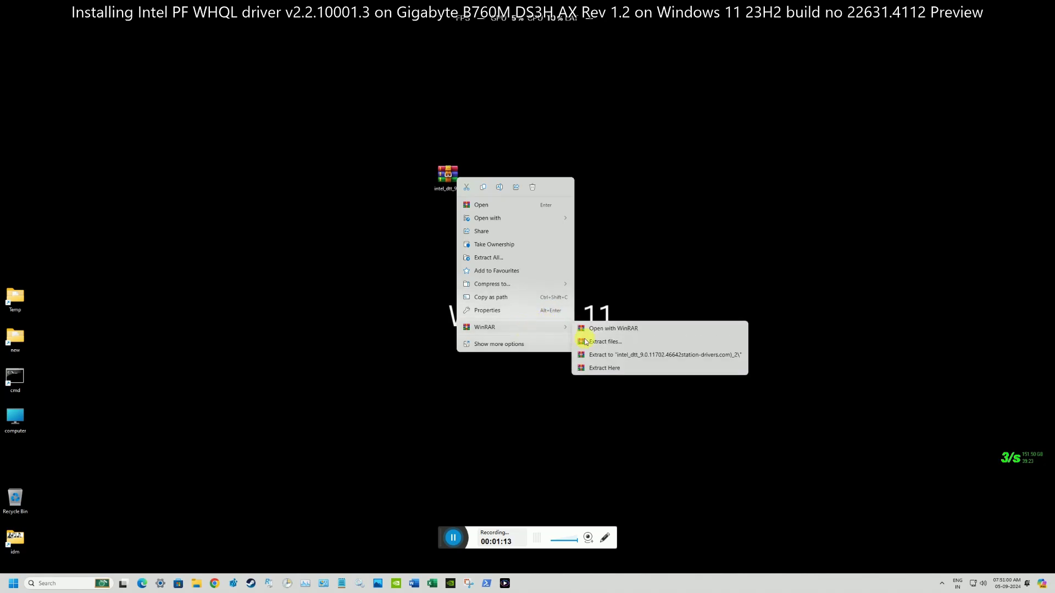
left_click(626, 354)
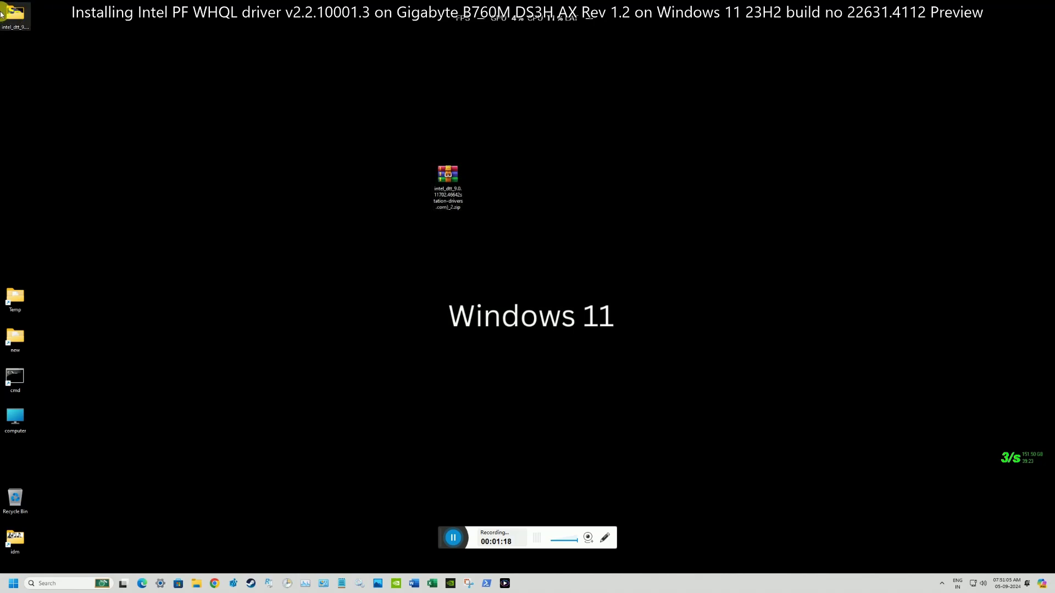
- Place the extracted folder mid-desktop, then open it and delete the station-drivers.com.ico file
left_click_drag(2, 14, 523, 242)
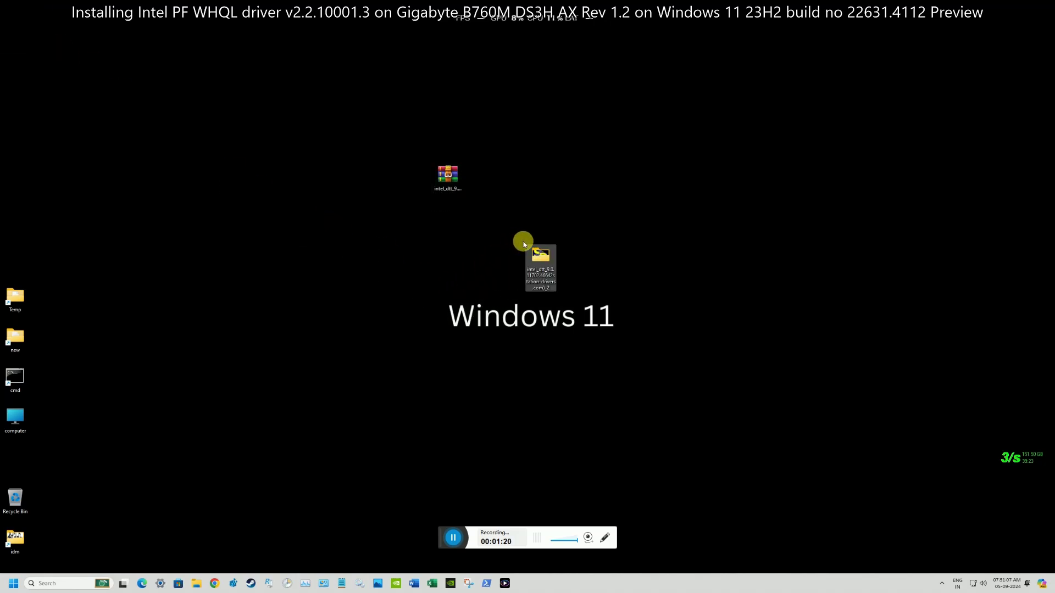
right_click(536, 245)
left_click(566, 279)
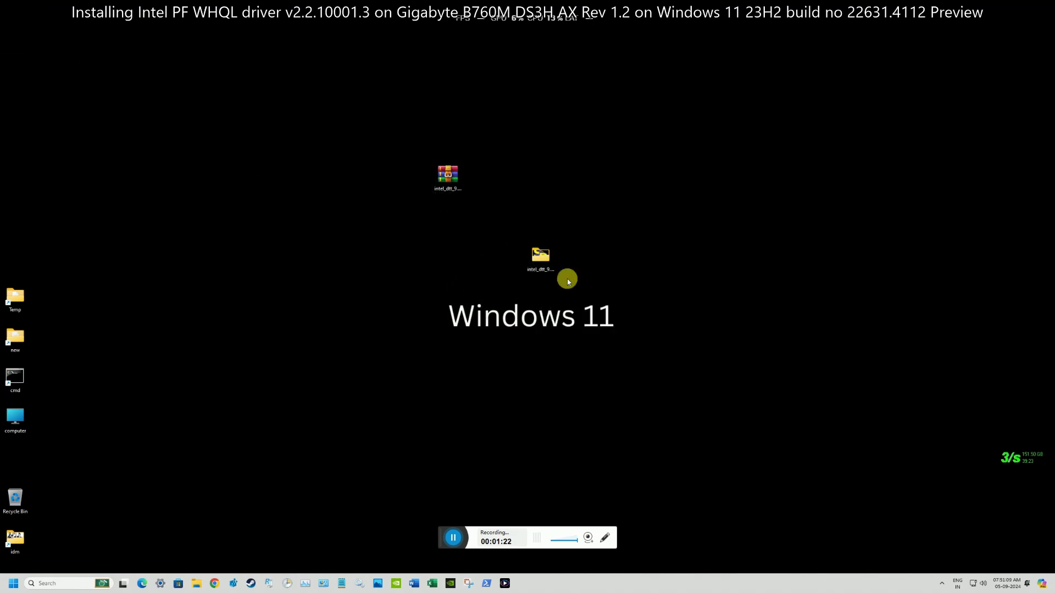
left_click(411, 376)
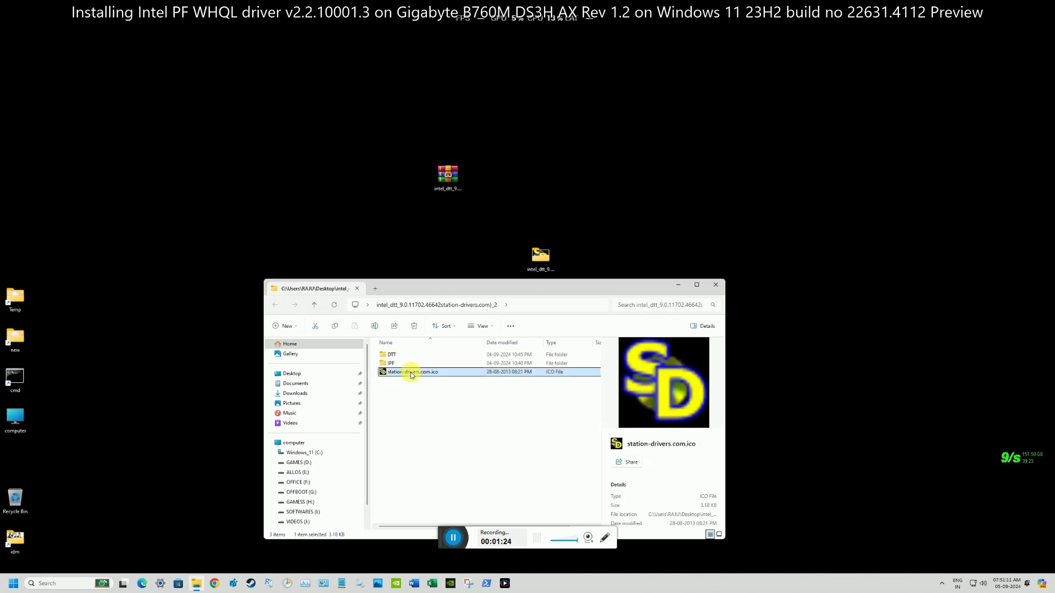
right_click(411, 376)
left_click(484, 383)
- Move both the DTT and IPF folders from the extracted folder to the desktop
right_click(389, 360)
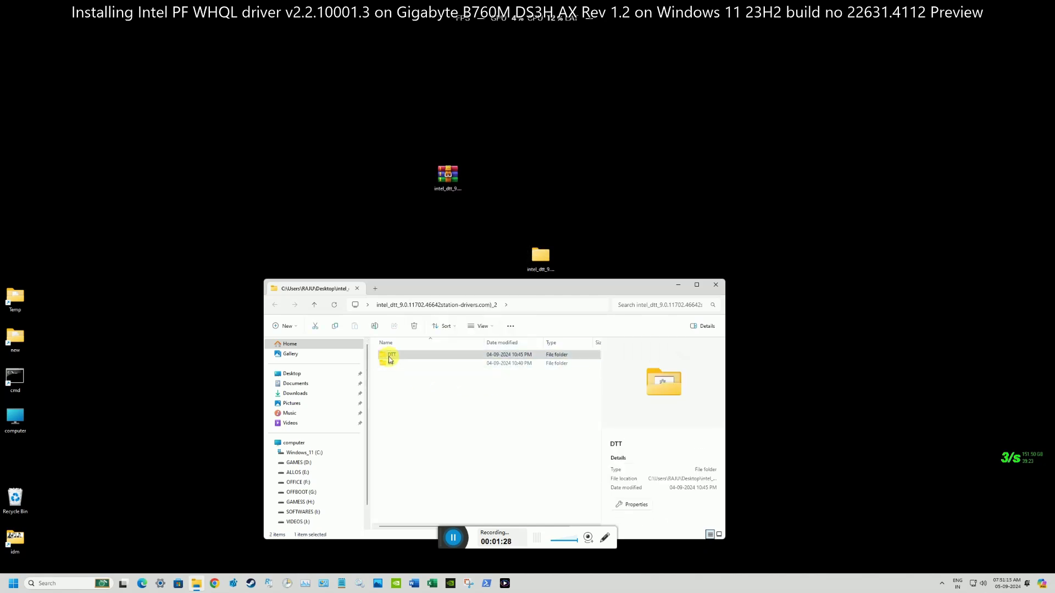
left_click(437, 387)
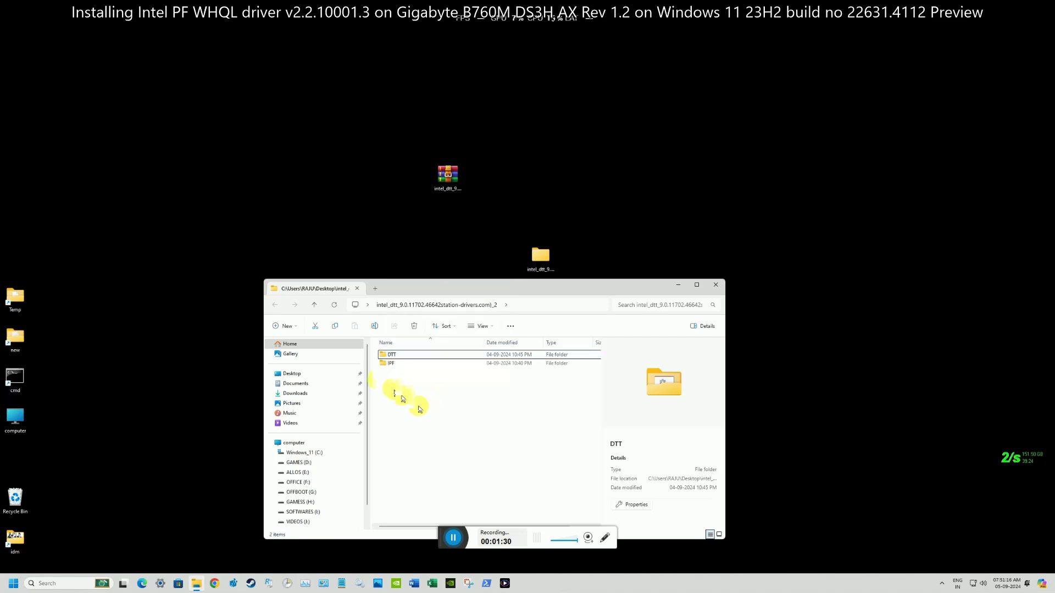
left_click_drag(394, 368, 404, 355)
right_click(406, 358)
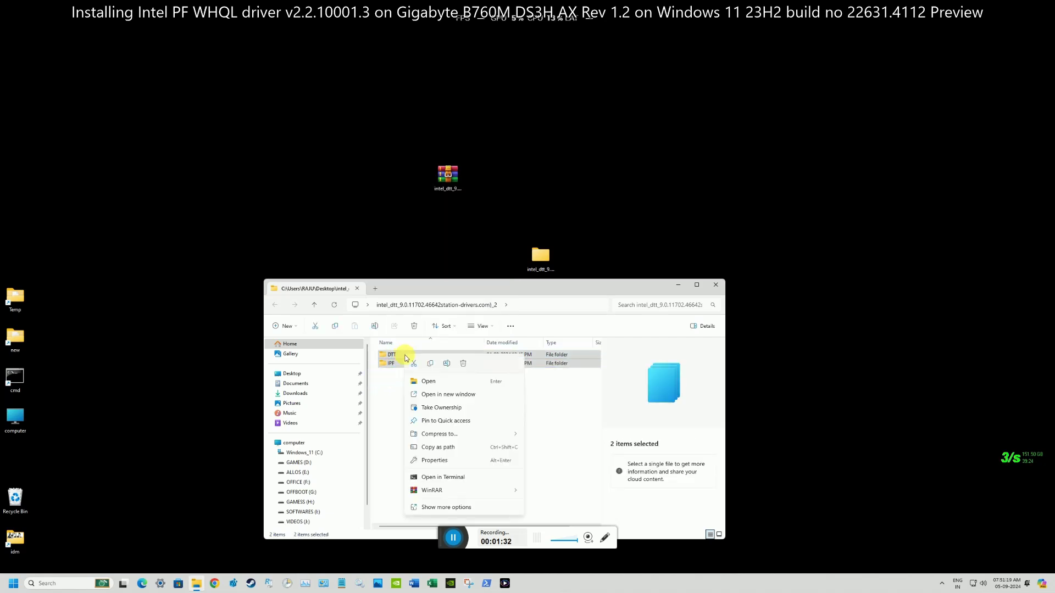
left_click(412, 363)
right_click(383, 235)
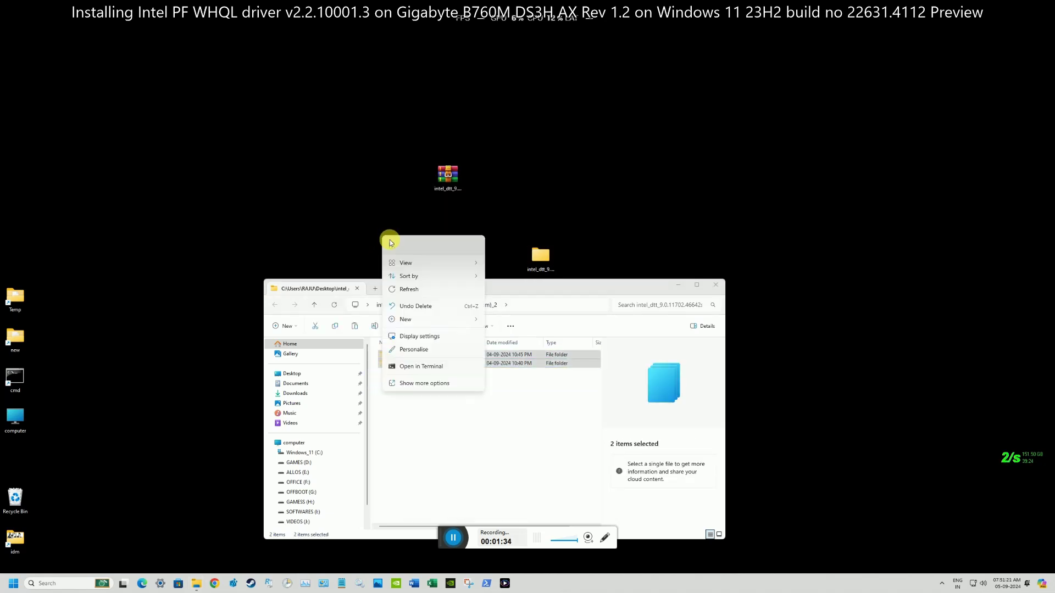
left_click(391, 243)
- Delete the Intel DTT ZIP archive from the desktop and place the DTT and IPF folders side by side mid-desktop
right_click(452, 176)
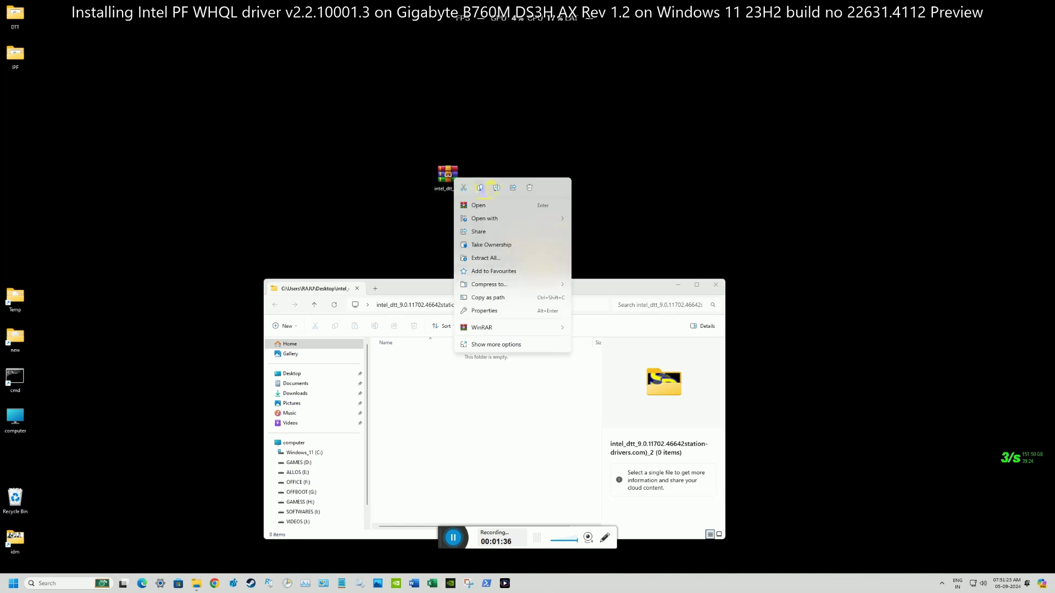
left_click(531, 187)
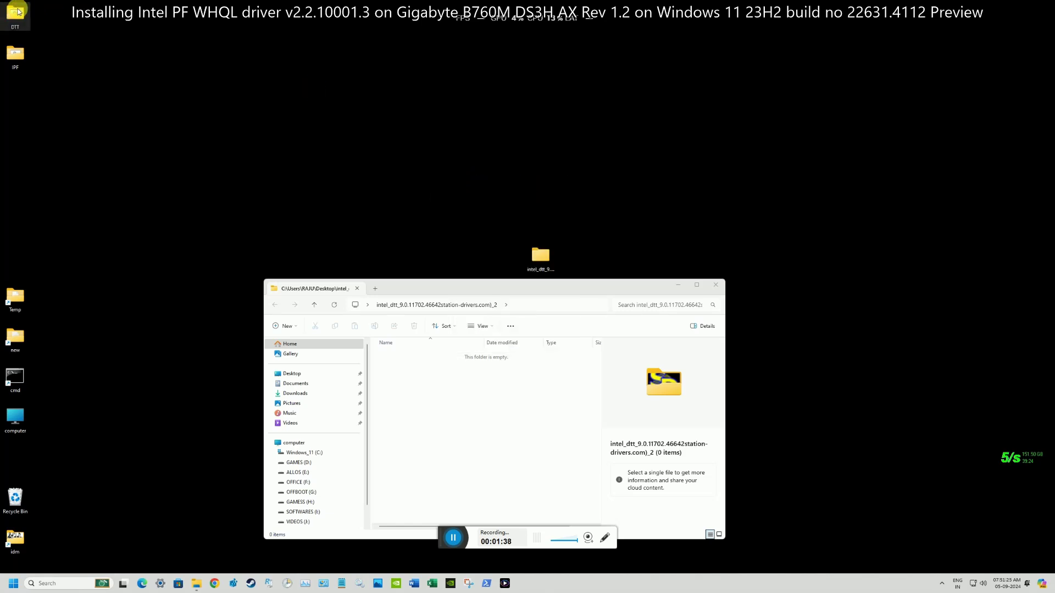
left_click_drag(18, 11, 418, 215)
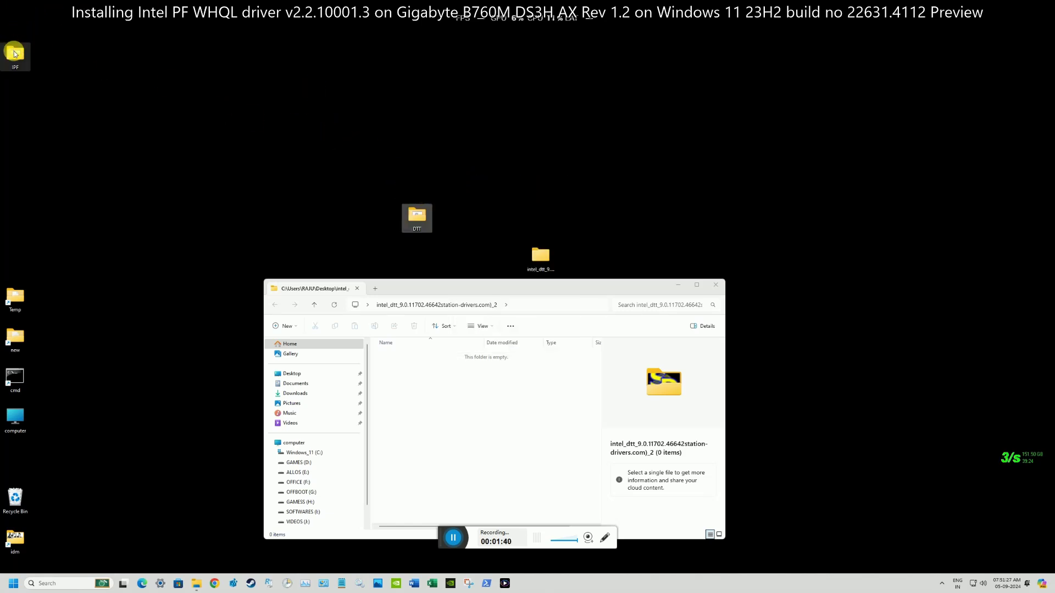
left_click_drag(15, 54, 490, 230)
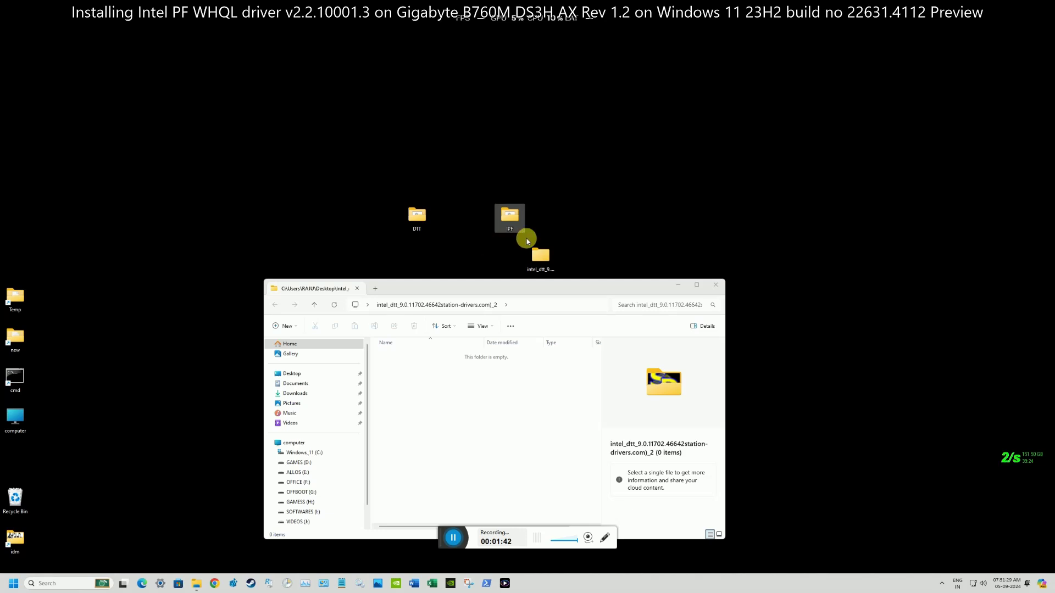
- Delete the emptied intel_dtt extraction folder from the desktop and close the open folder window
right_click(545, 257)
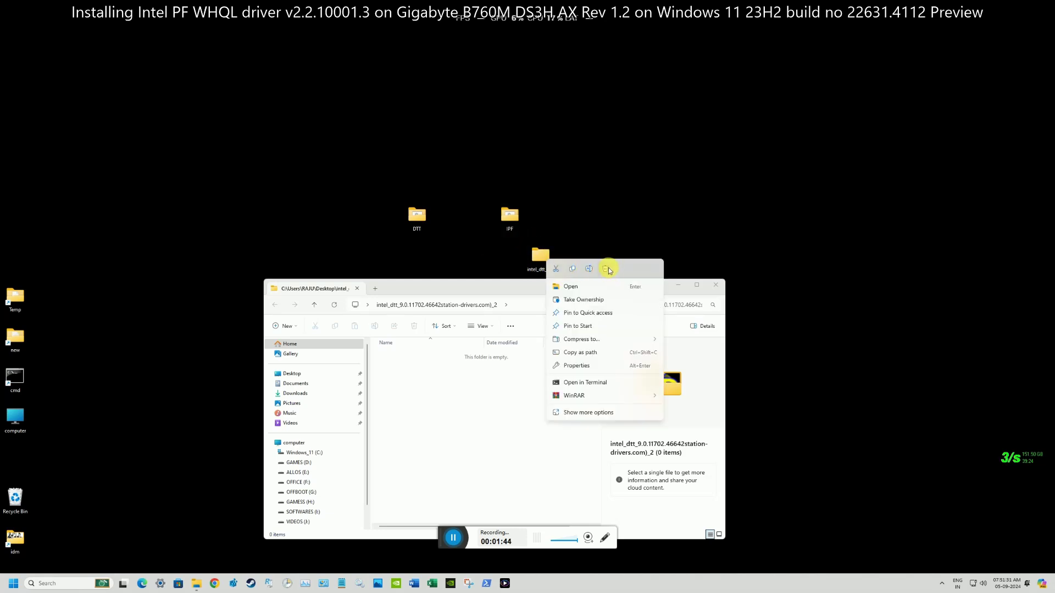
left_click(609, 270)
right_click(430, 221)
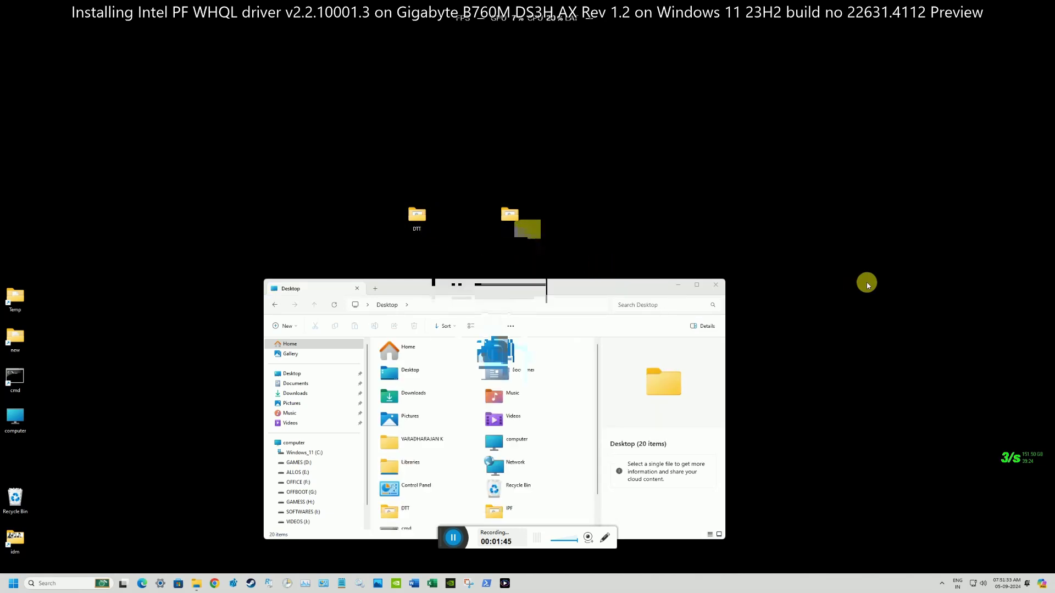
left_click(723, 285)
left_click(715, 284)
- Open the DTT folder on the desktop and go through drivers into its x64 subfolder
right_click(414, 210)
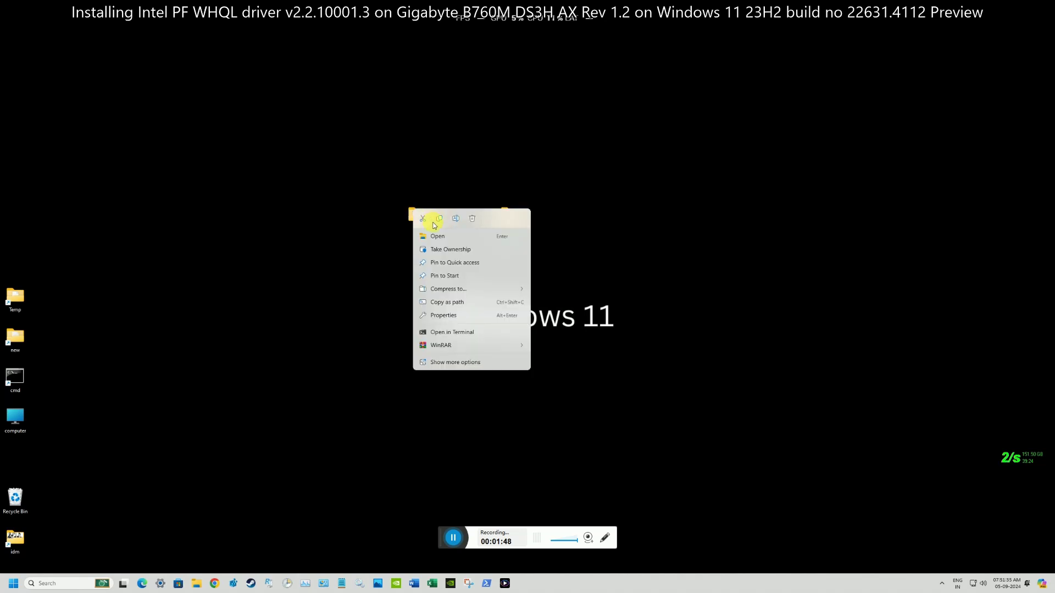
left_click(432, 235)
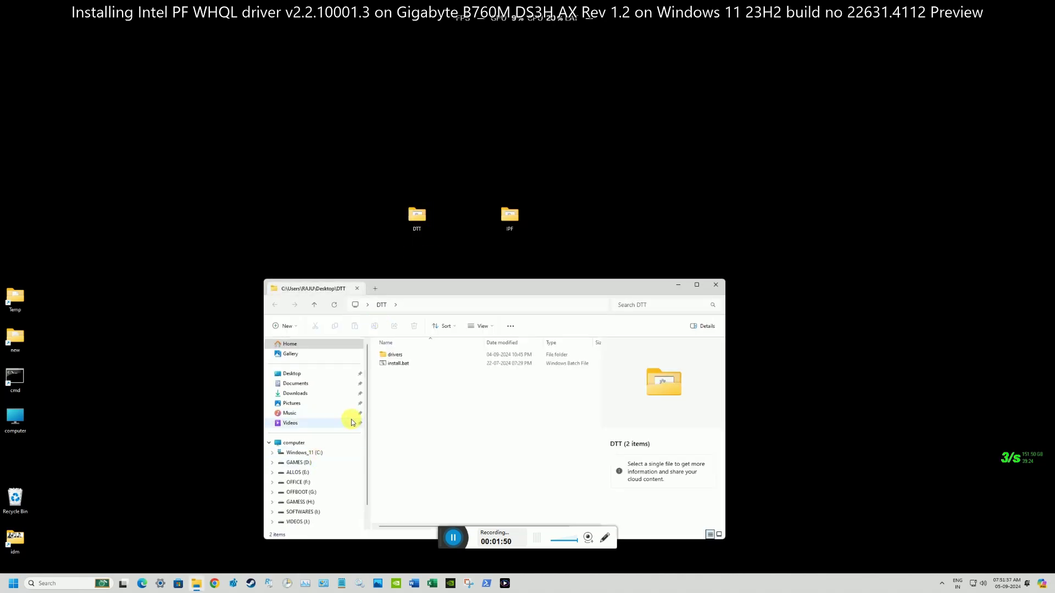
right_click(386, 354)
left_click(390, 359)
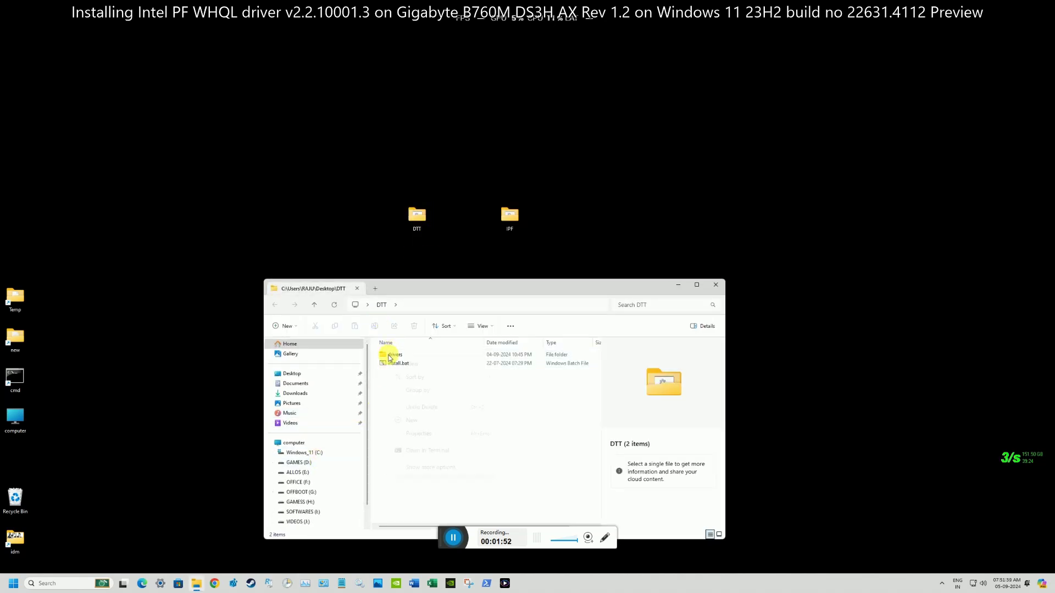
right_click(387, 357)
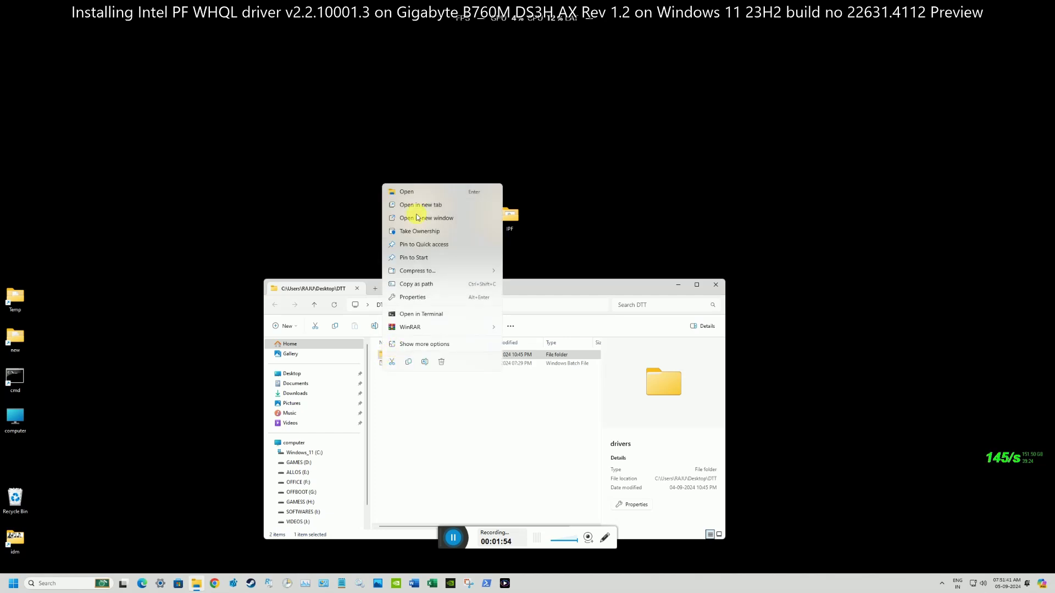
left_click(437, 192)
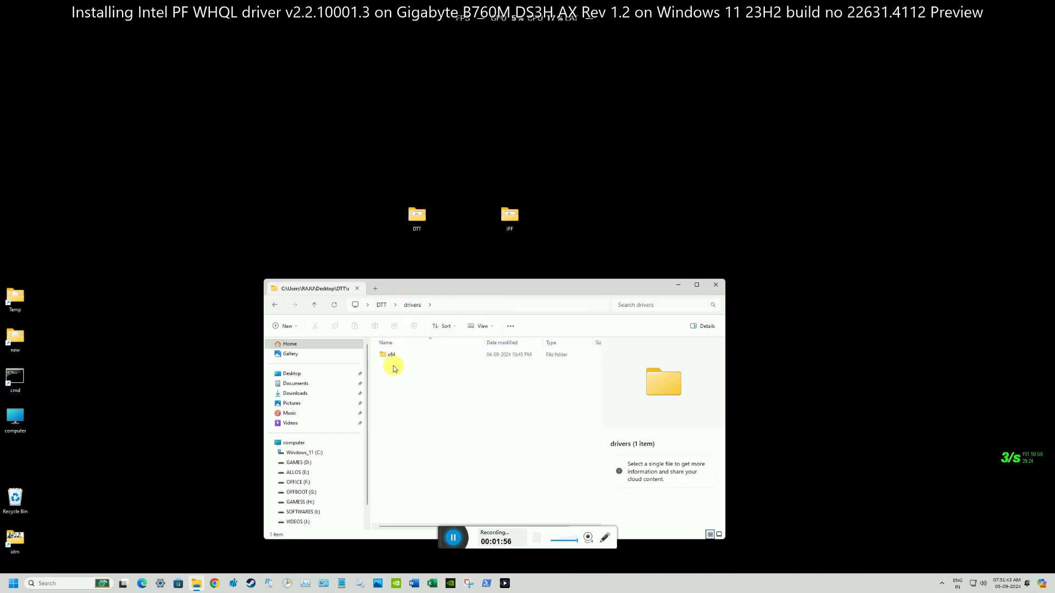
left_click(386, 355)
right_click(386, 355)
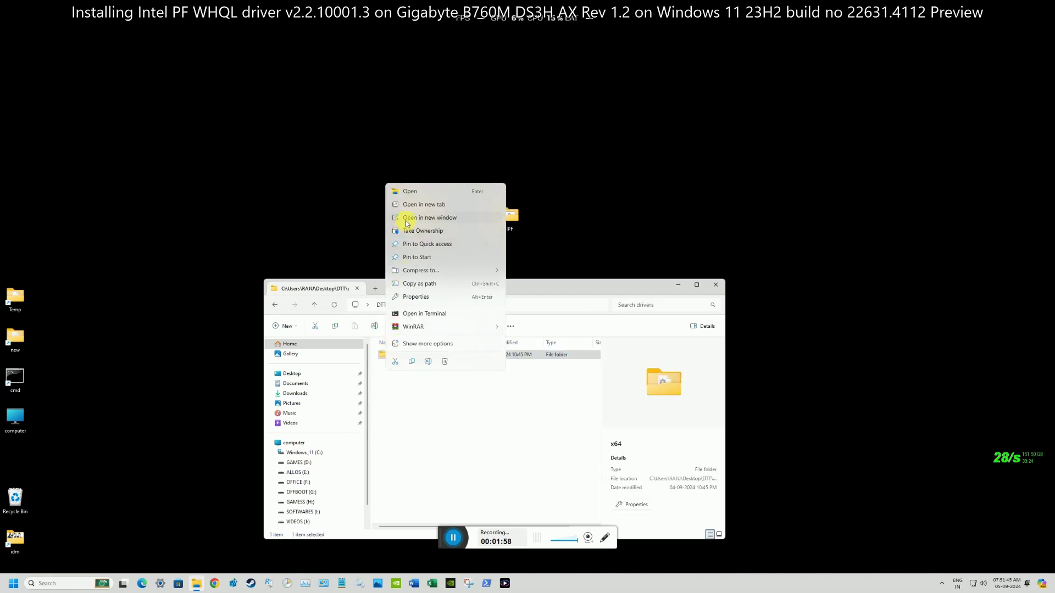
left_click(431, 193)
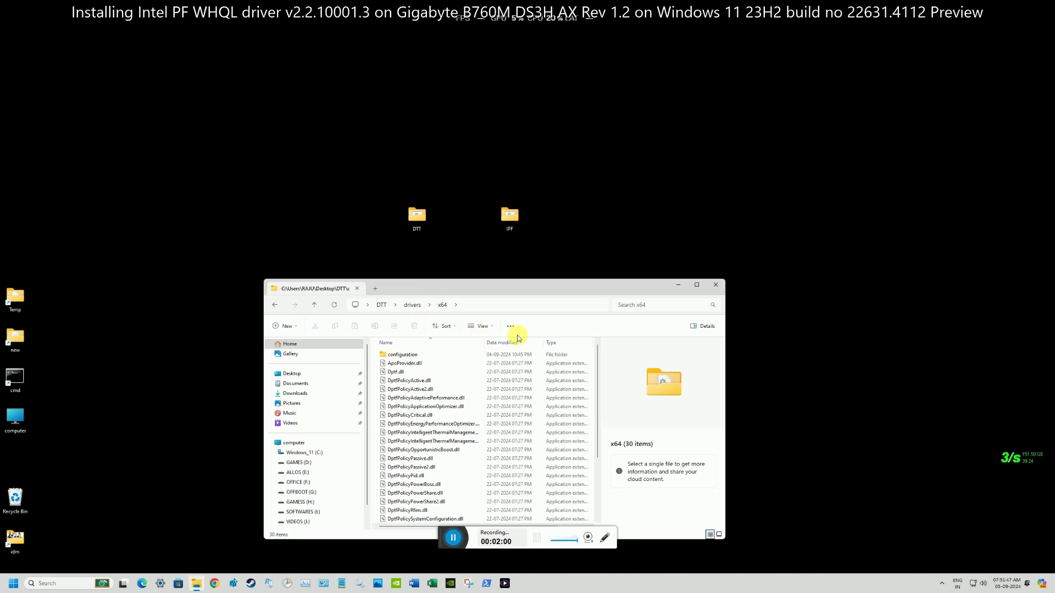
- Copy the full path of the DTT x64 drivers folder to the clipboard
left_click(544, 311)
right_click(546, 315)
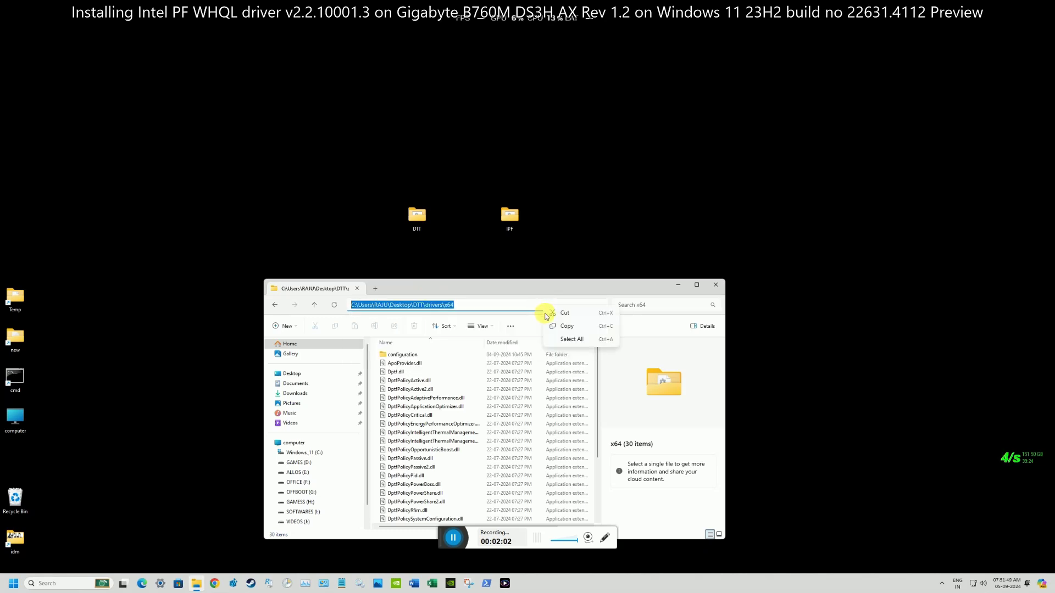
left_click(554, 327)
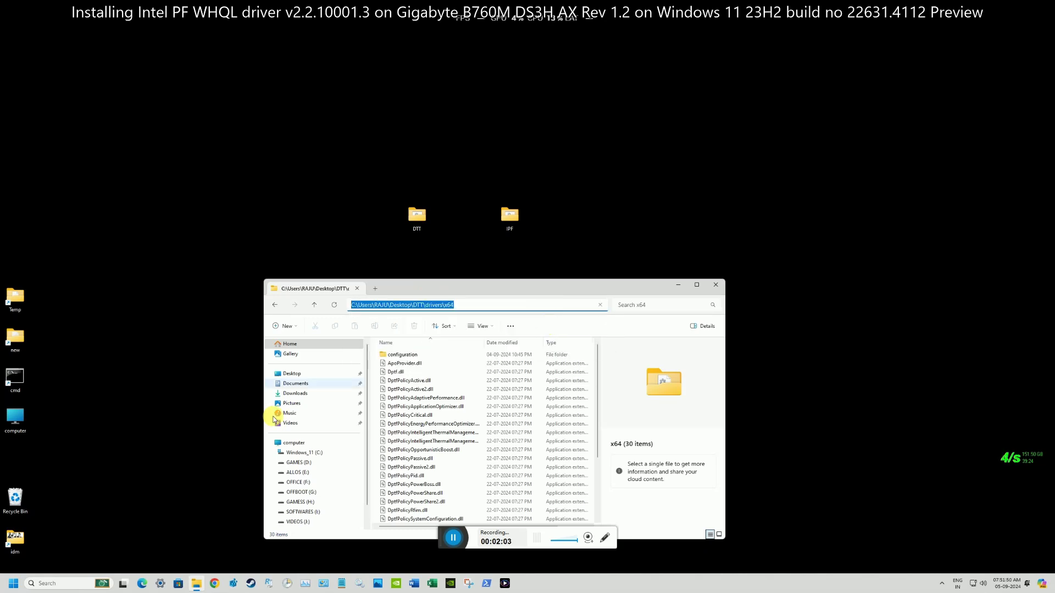
- Open Device Manager and expand the System devices category to examine the Intel Innovation Platform Framework entries
left_click(64, 583)
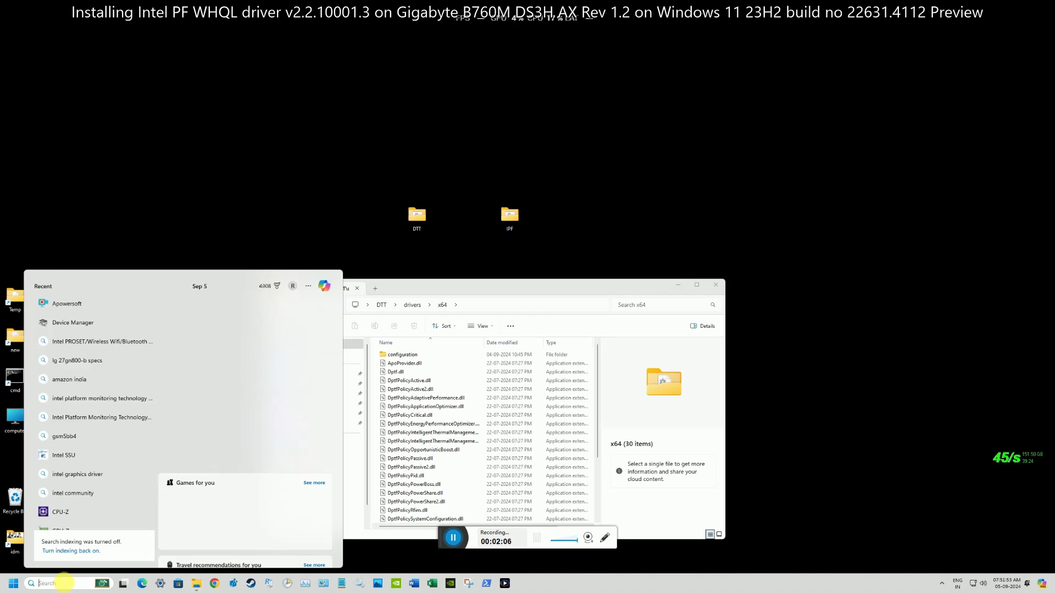
type("d")
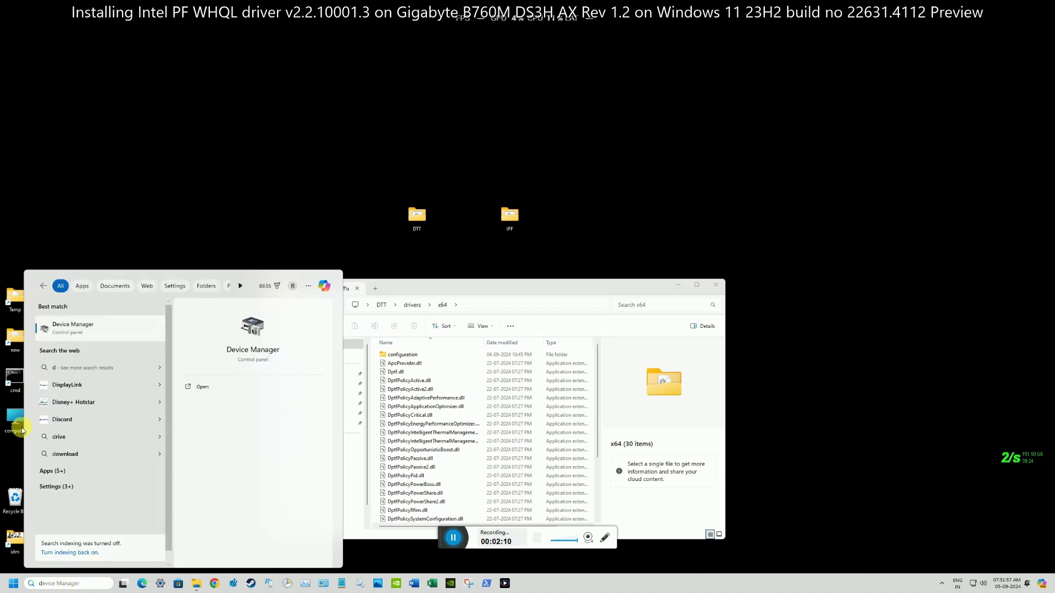
type("e")
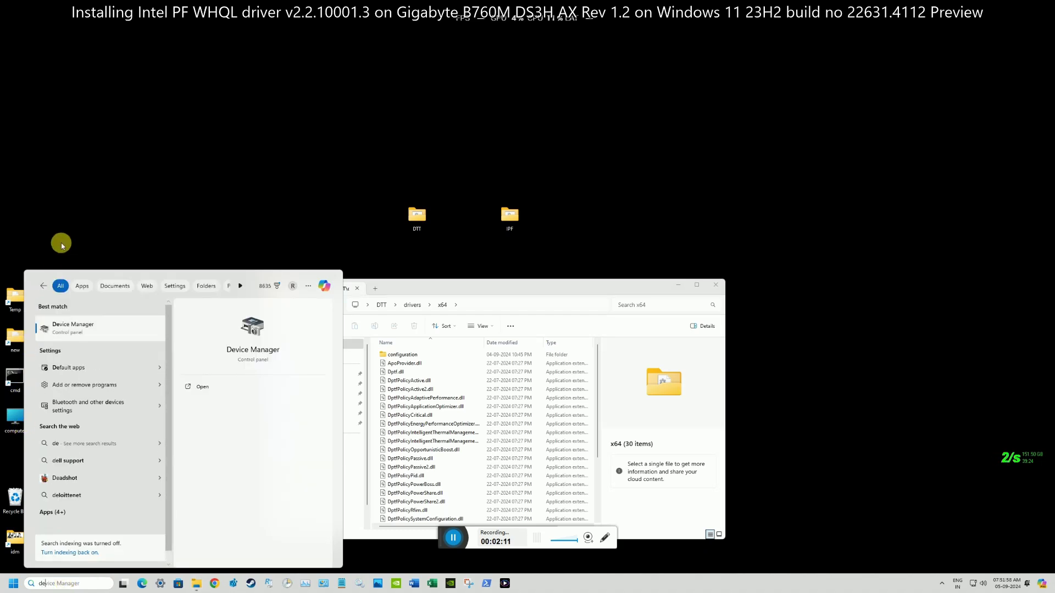
left_click(89, 337)
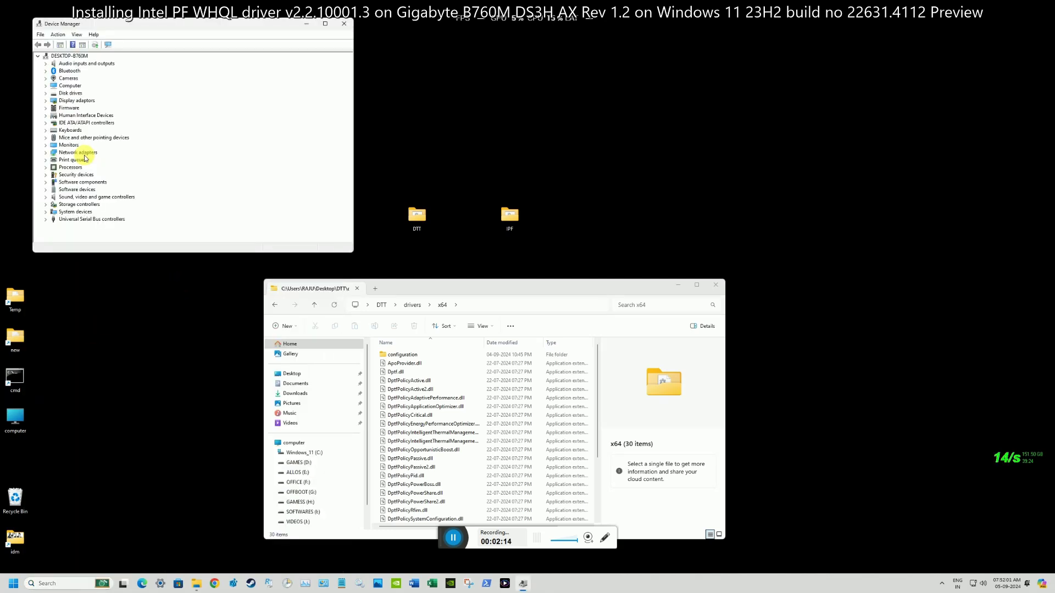
left_click(50, 212)
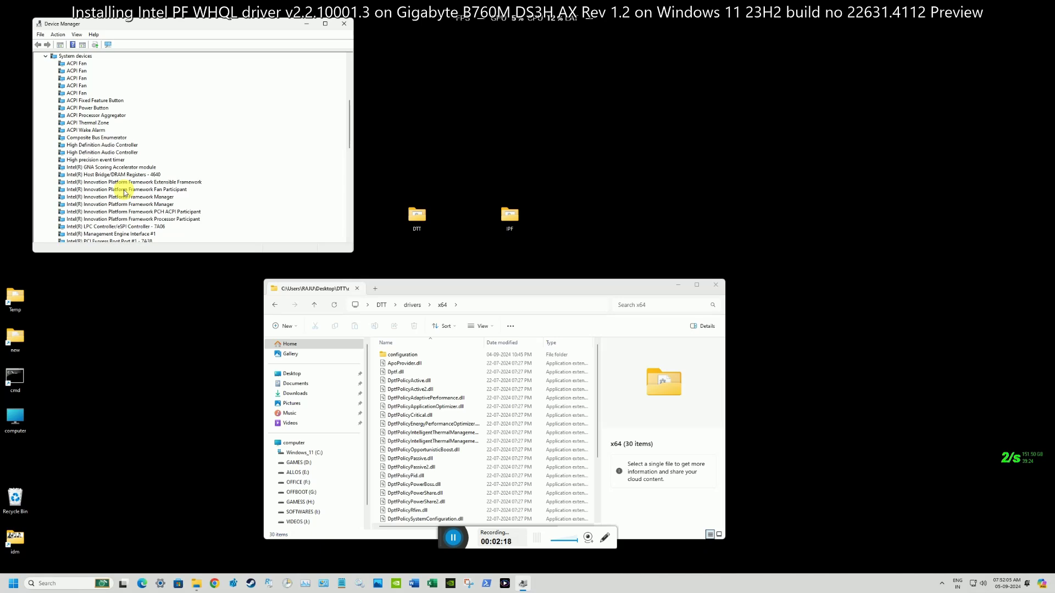
scroll(126, 143, "up", 4)
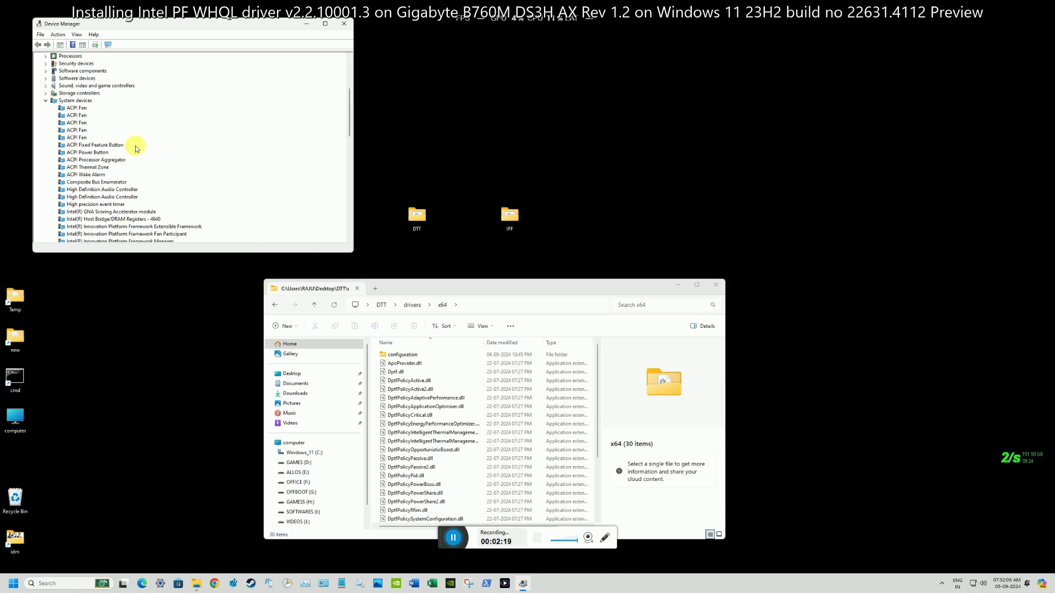
- Start adding legacy hardware, choose manual selection from a list, and show all devices
left_click(64, 35)
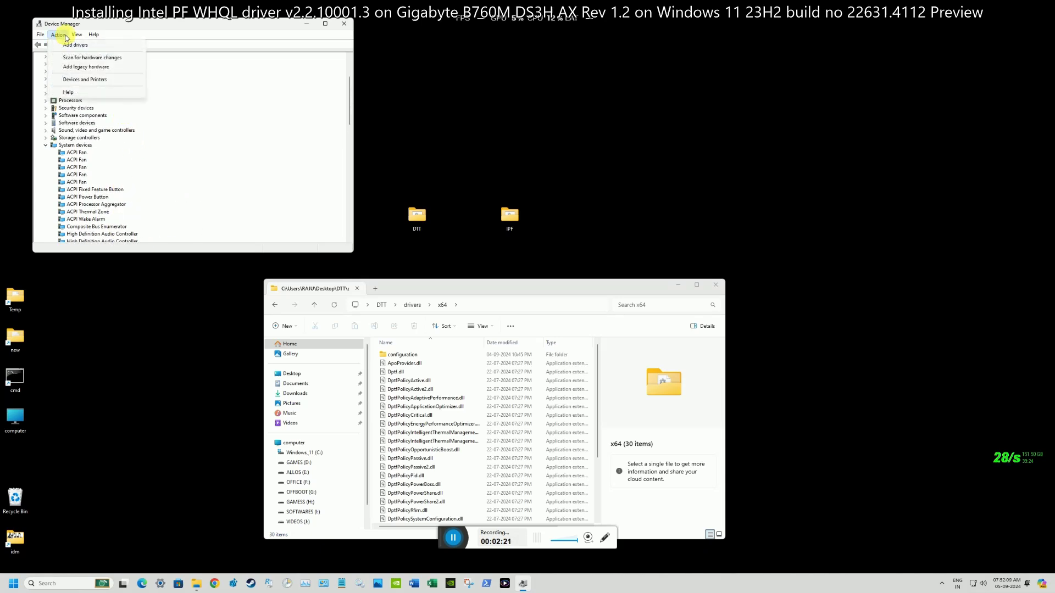
left_click(102, 68)
left_click(224, 226)
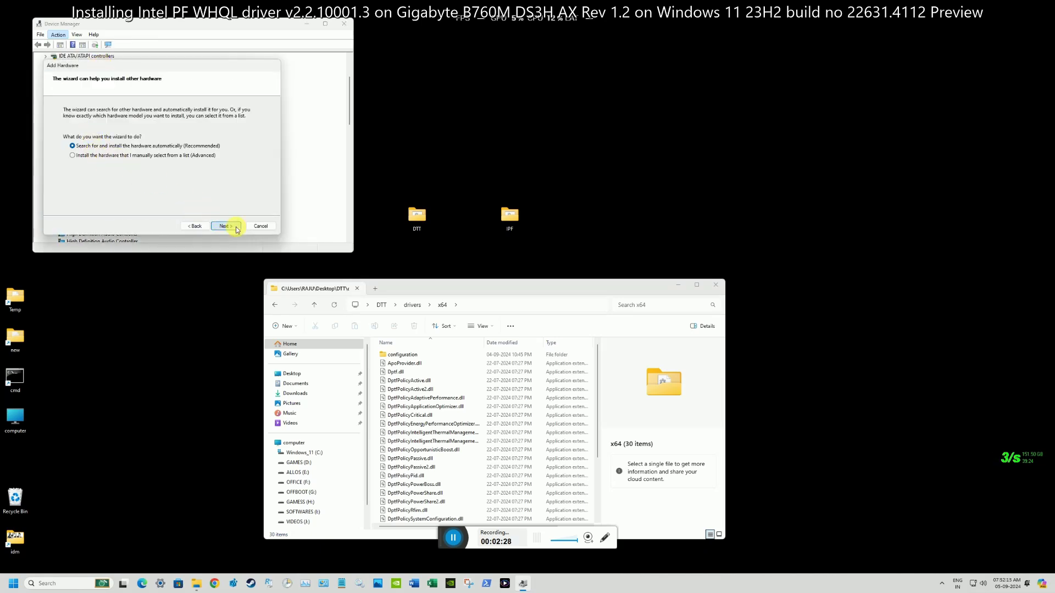
left_click(236, 229)
left_click(235, 229)
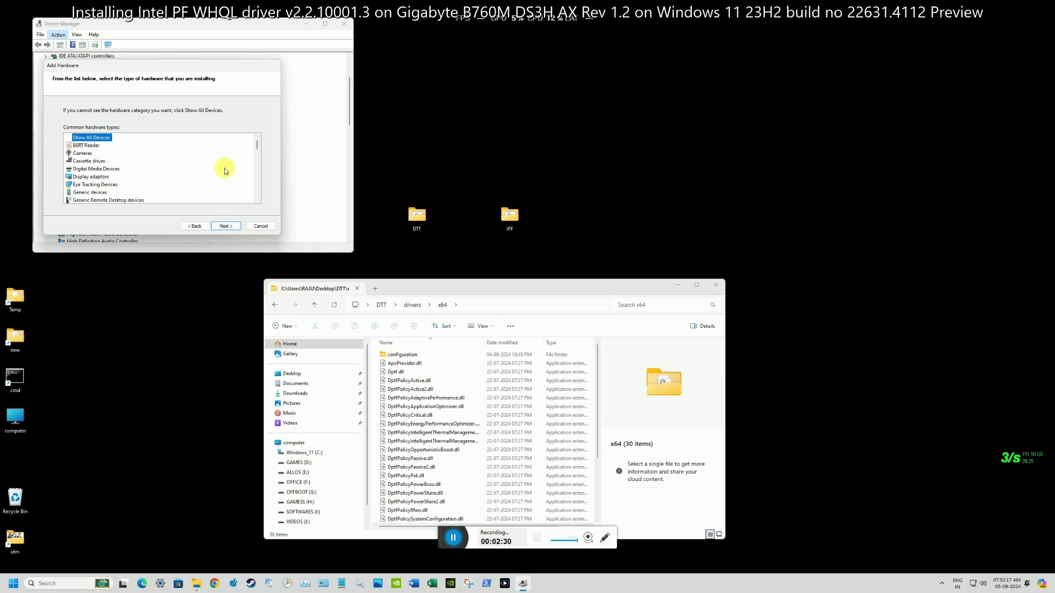
left_click(219, 226)
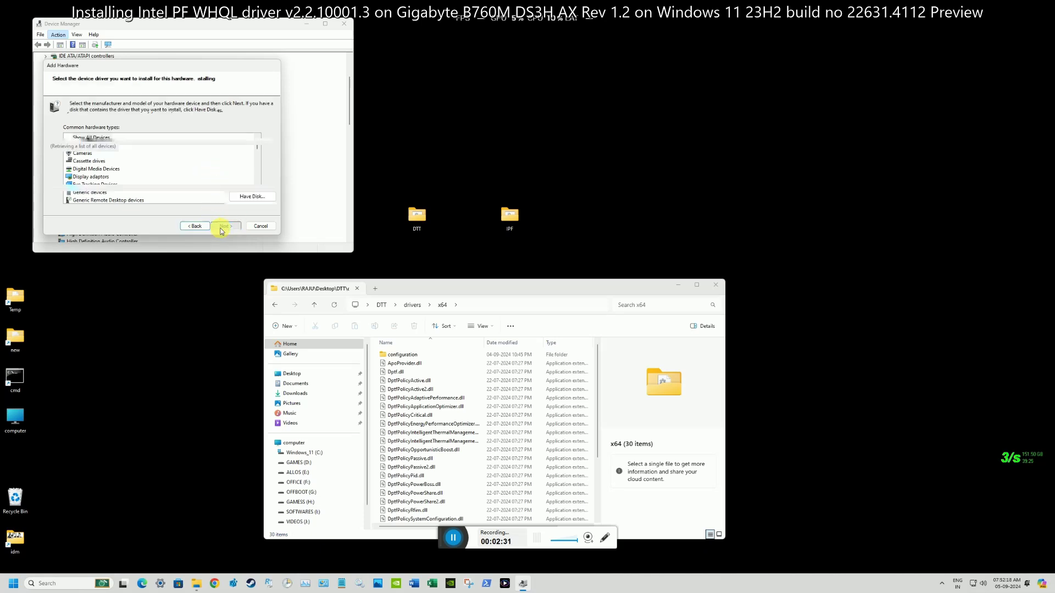
- Try to install the driver from disk using dtt_ext.inf in the copied DTT x64 folder path
left_click(240, 198)
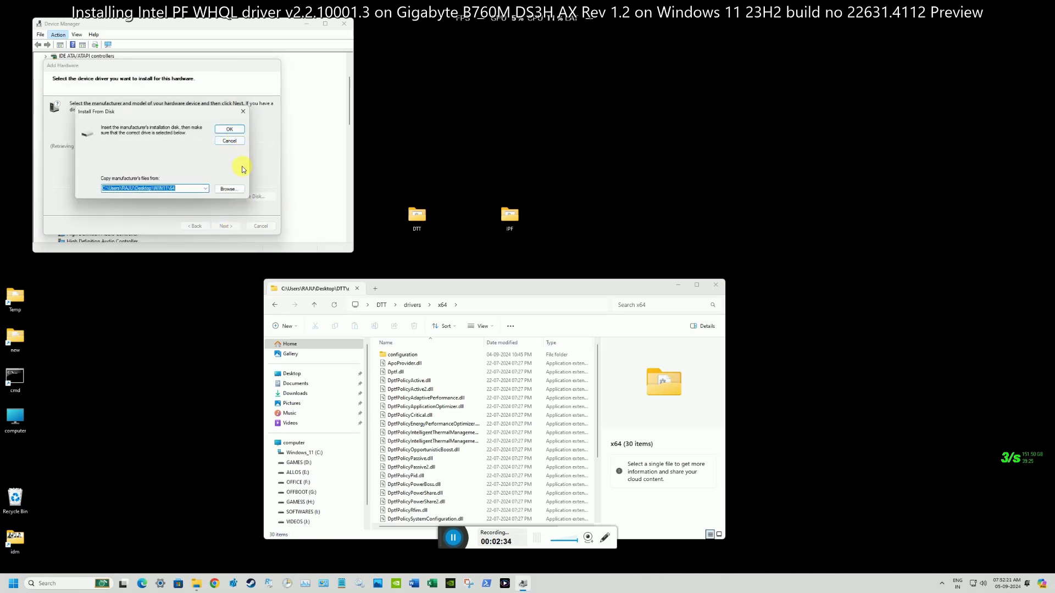
left_click(228, 189)
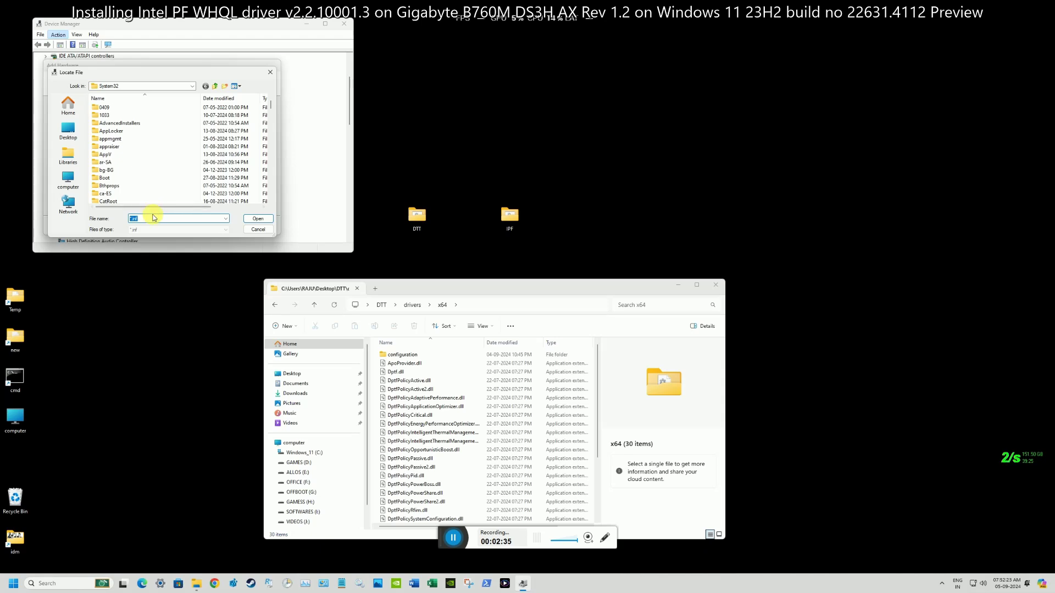
right_click(157, 221)
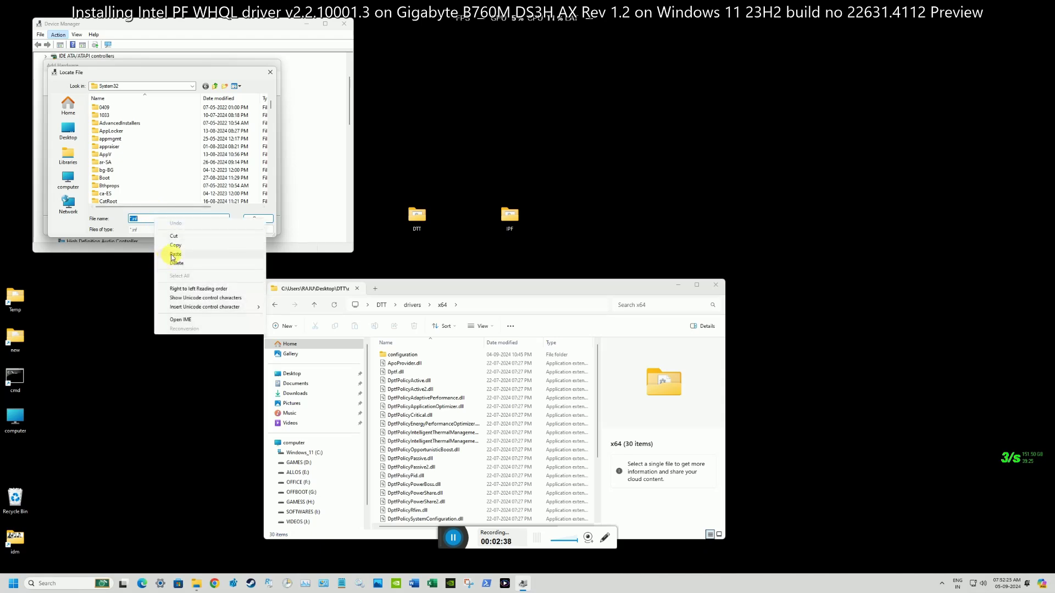
left_click(170, 257)
left_click(246, 220)
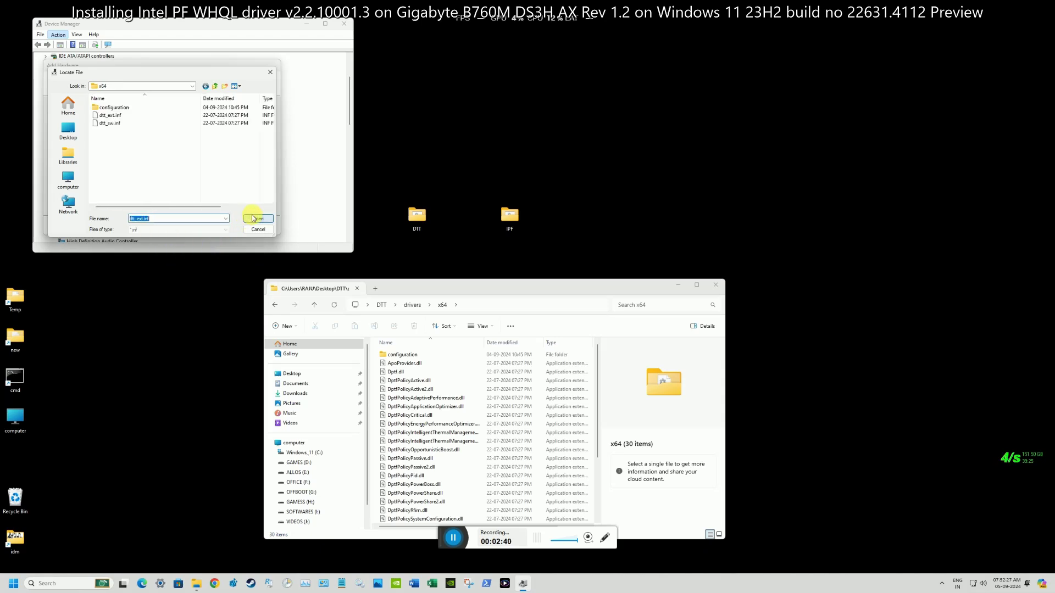
left_click(110, 115)
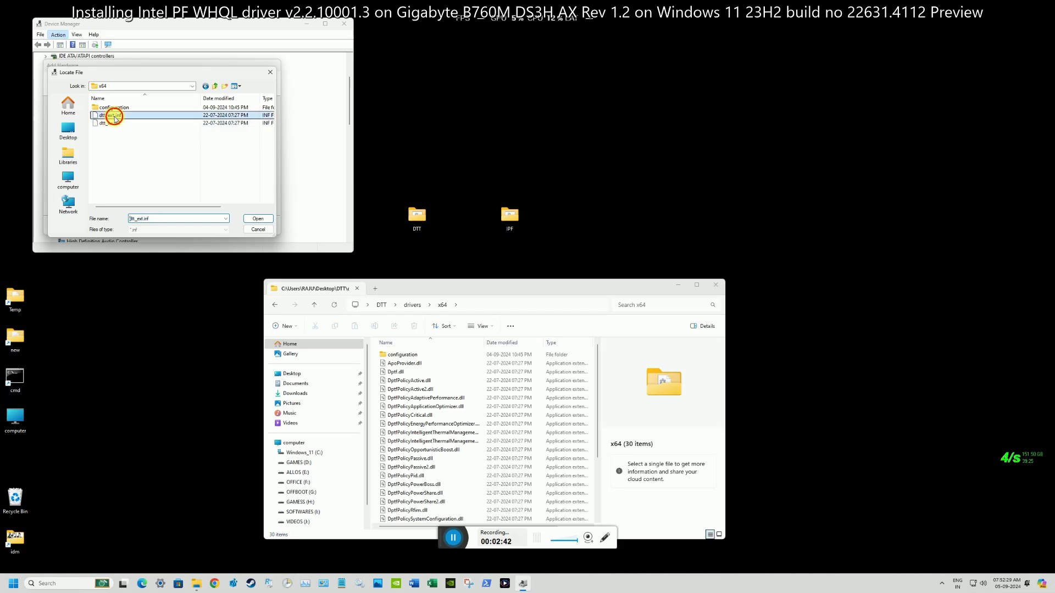
left_click(262, 220)
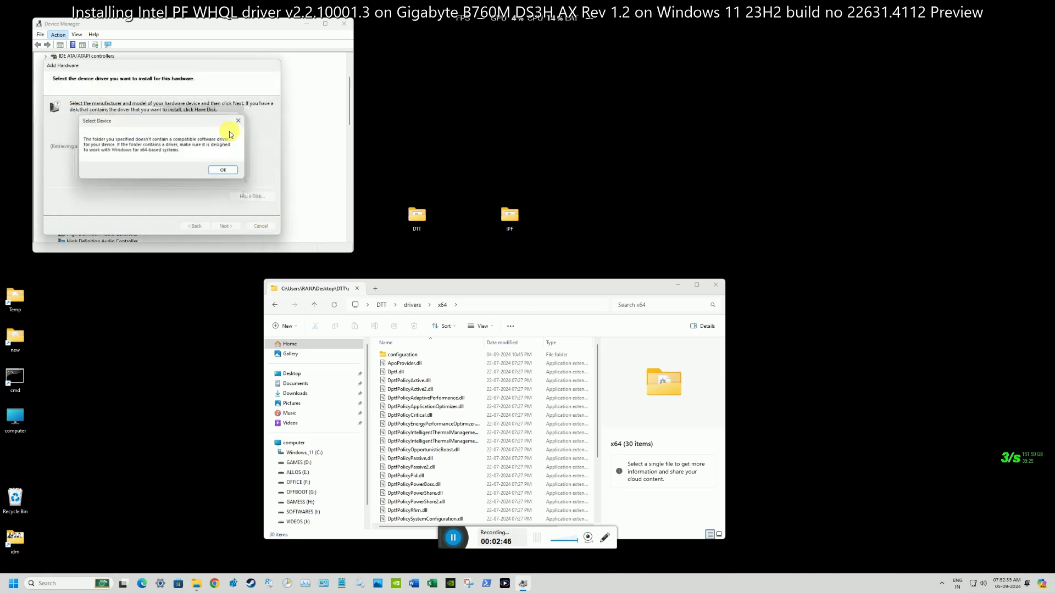
left_click(218, 171)
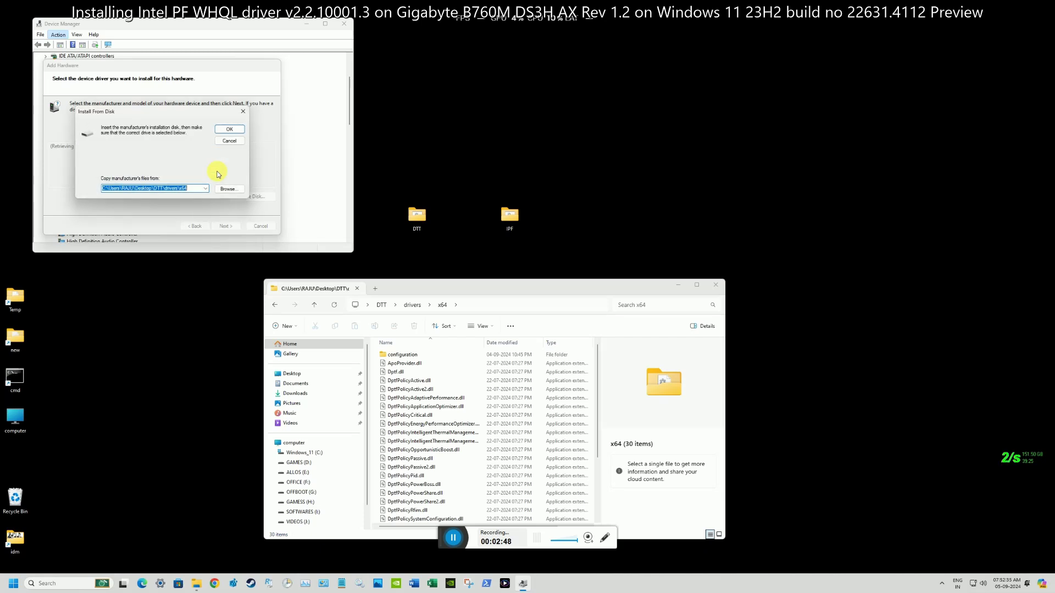
- Try to install the driver from disk using dtt_sw.inf in the same folder, then dismiss the disk installation dialog
left_click(227, 188)
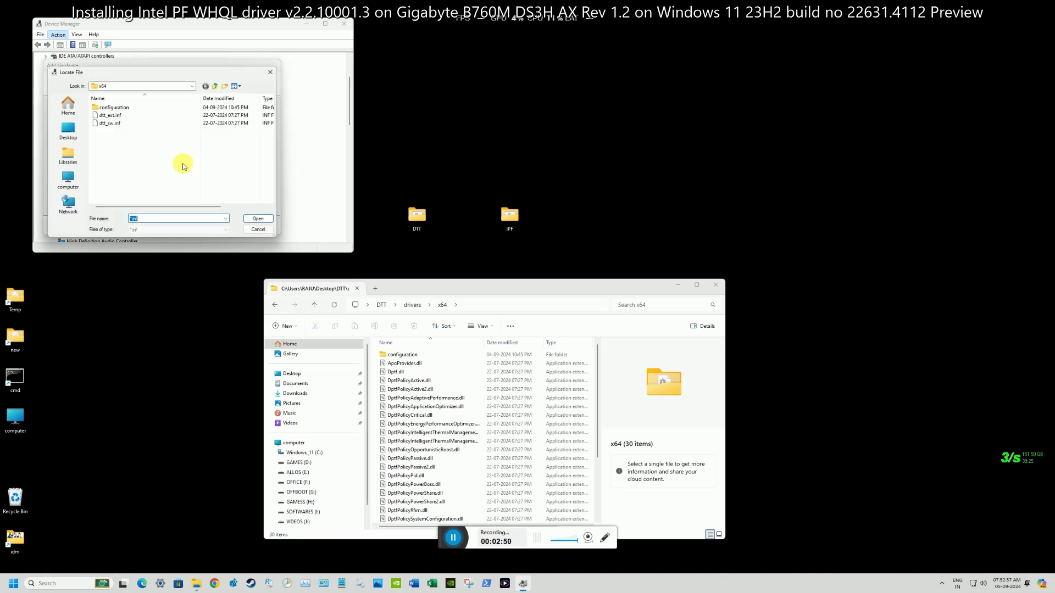
left_click(120, 123)
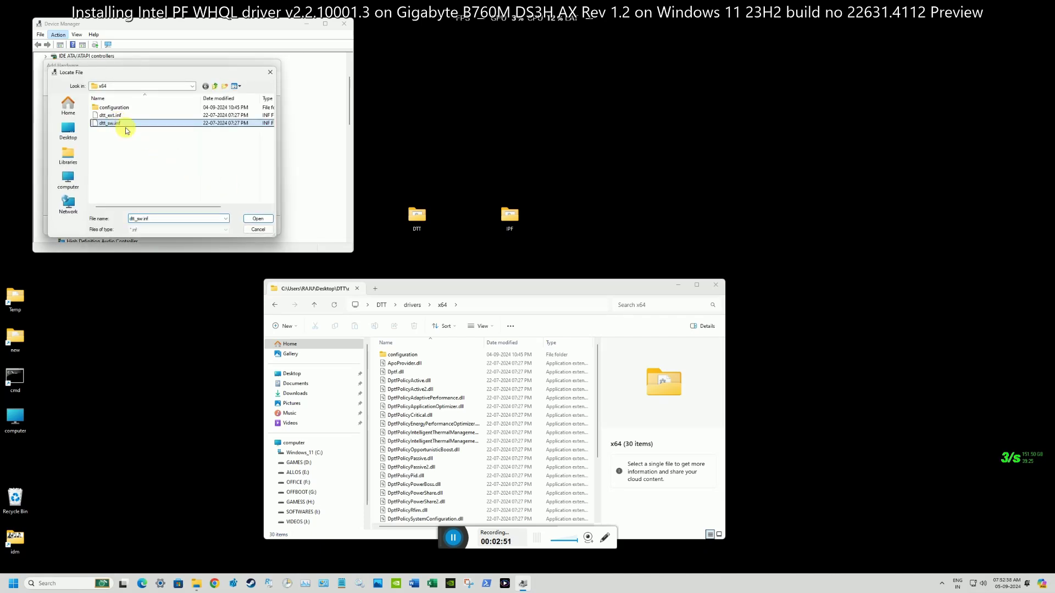
left_click(258, 220)
left_click(228, 129)
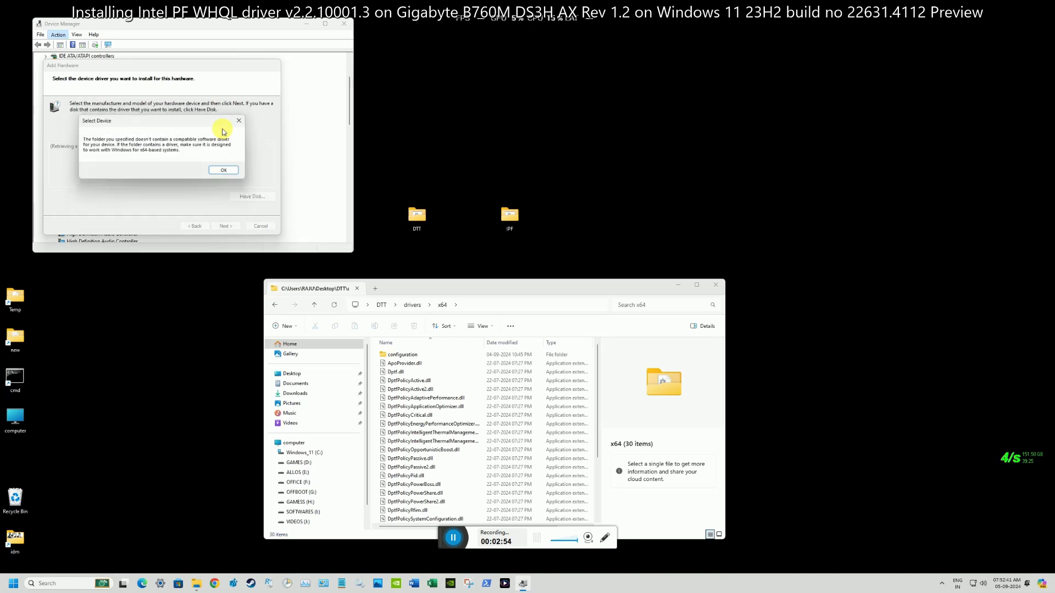
left_click(225, 169)
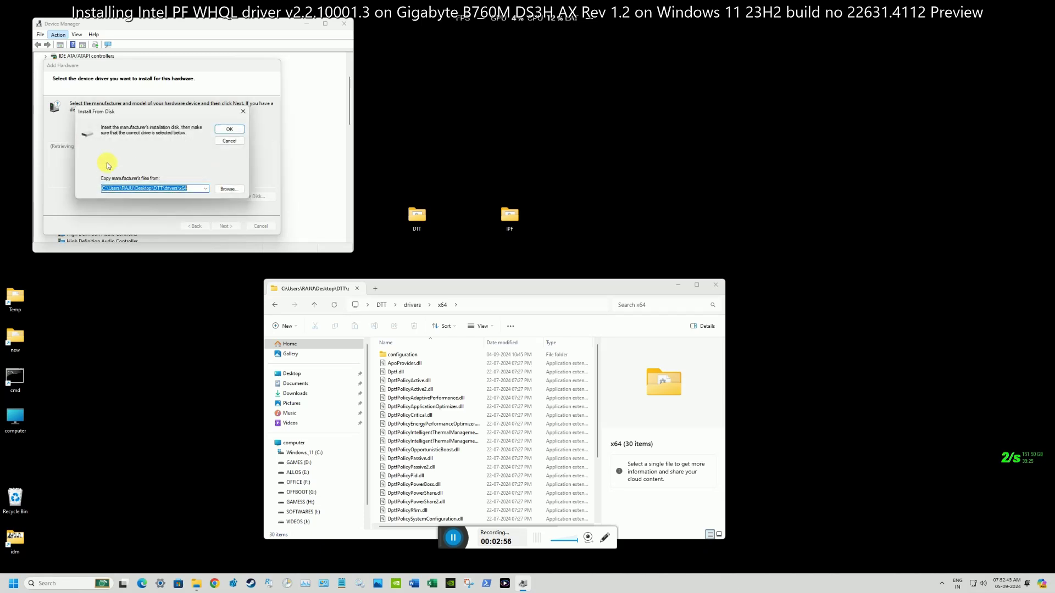
left_click(240, 115)
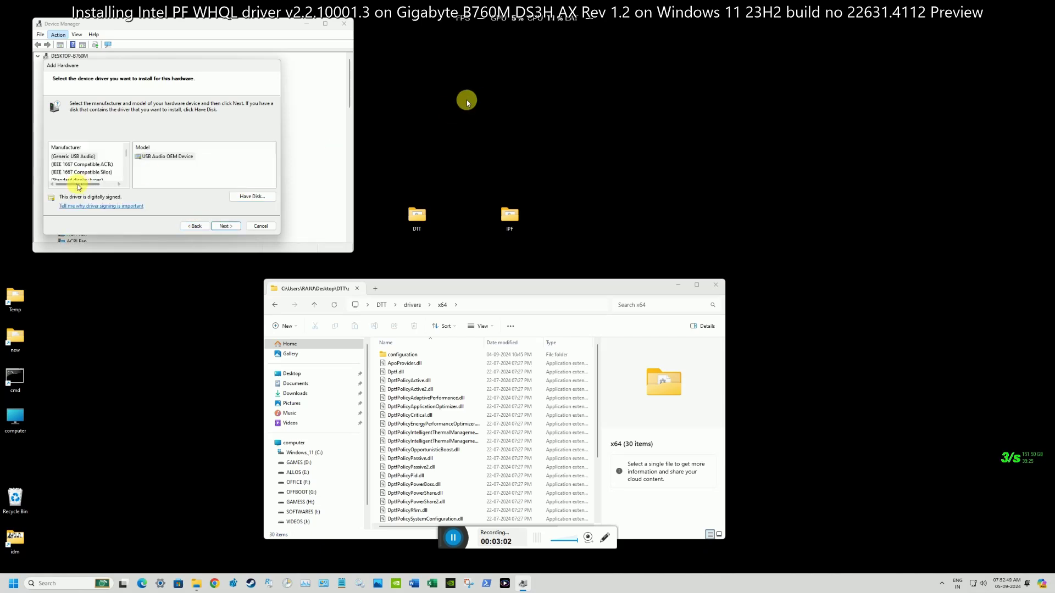
- Examine the models offered under the Intel manufacturer for Innovation Platform Framework entries
scroll(78, 182, "down", 4)
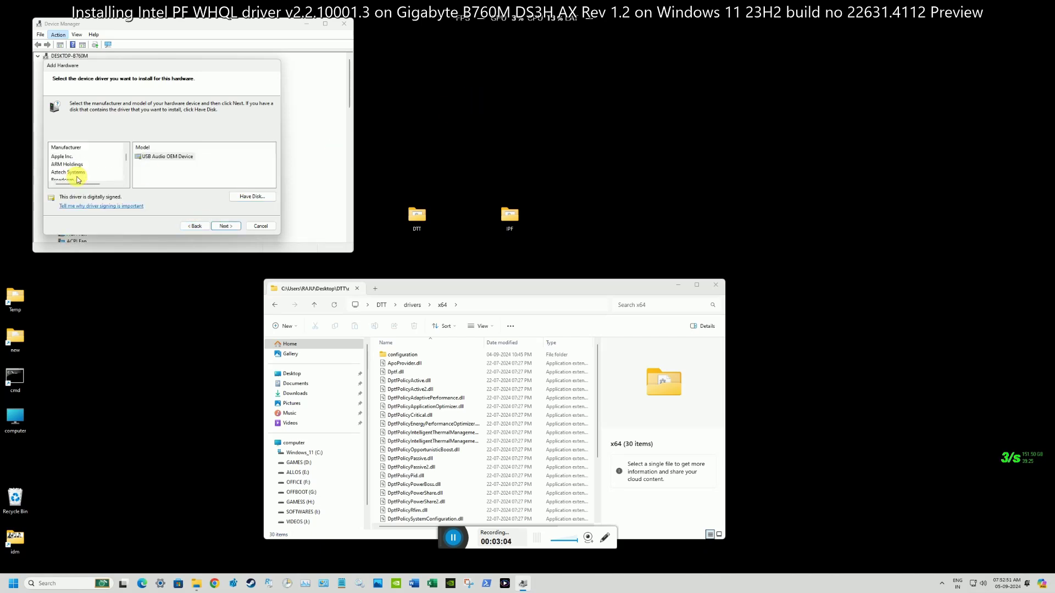
scroll(78, 180, "down", 2)
left_click(58, 164)
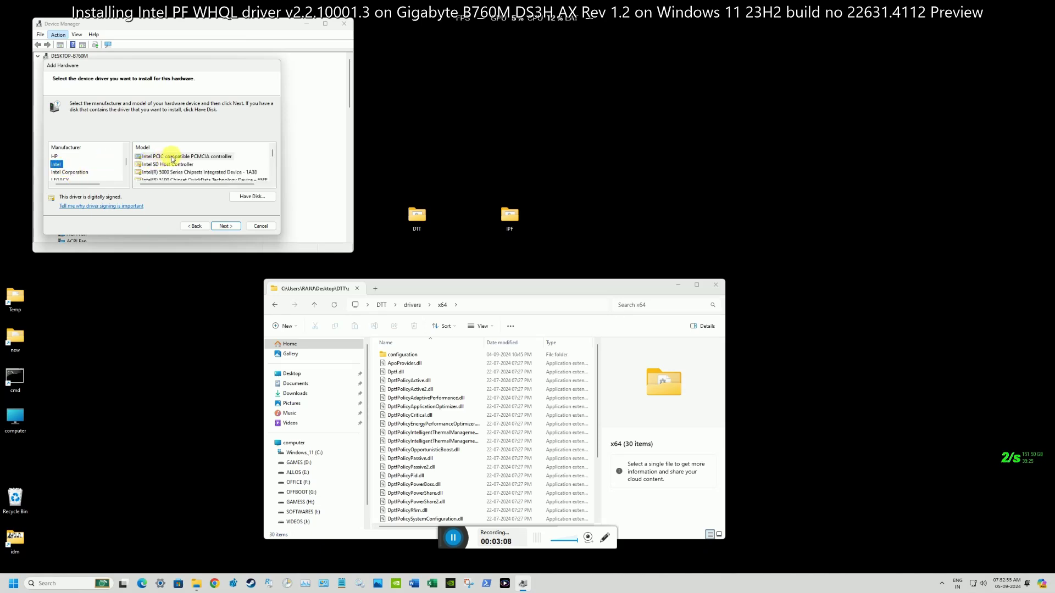
scroll(173, 159, "down", 1)
scroll(172, 159, "down", 5)
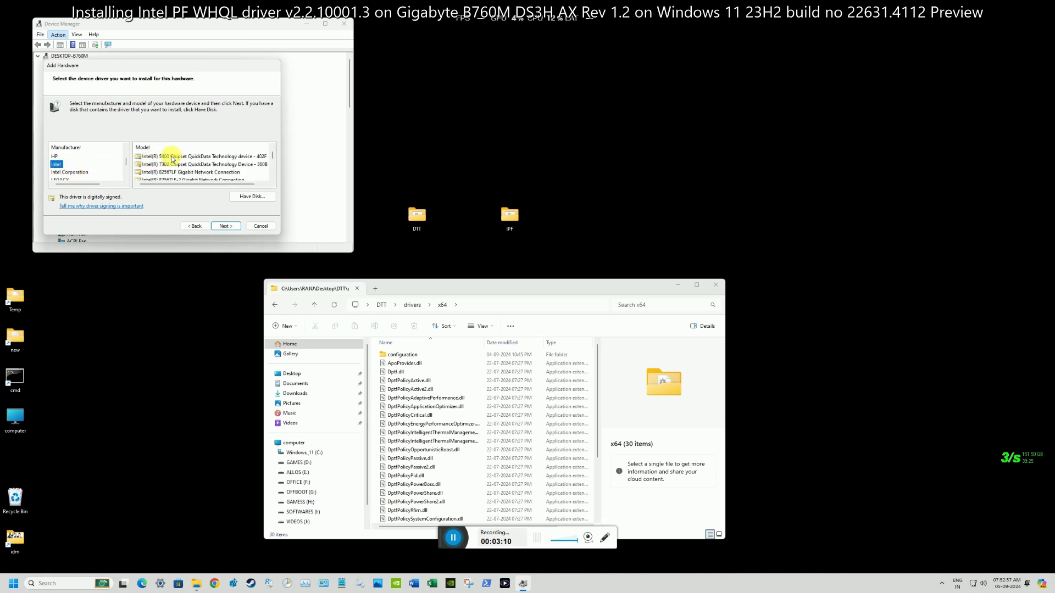
scroll(172, 160, "down", 2)
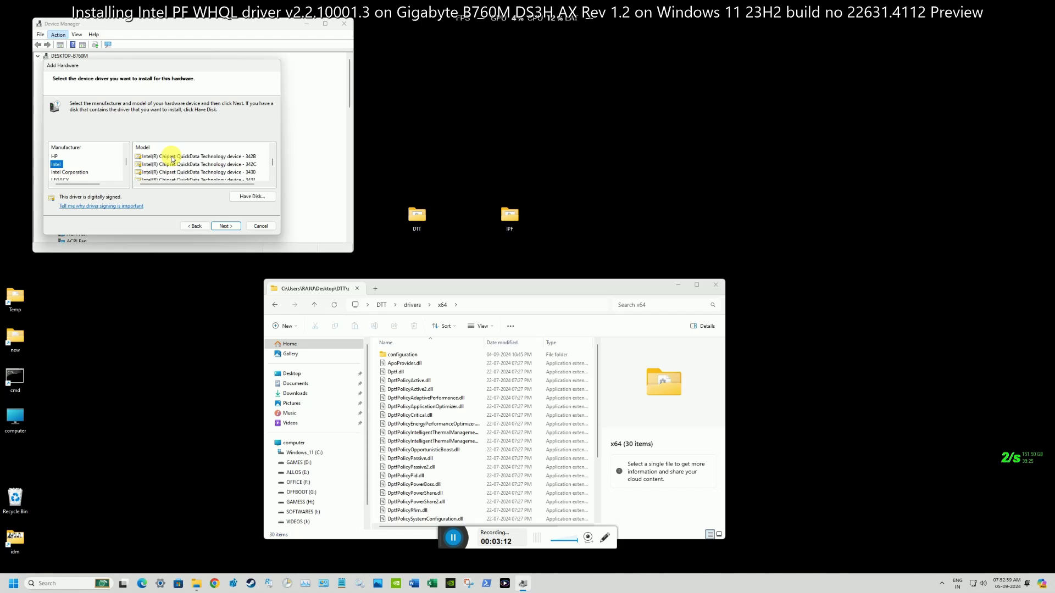
scroll(172, 159, "down", 3)
scroll(173, 160, "down", 1)
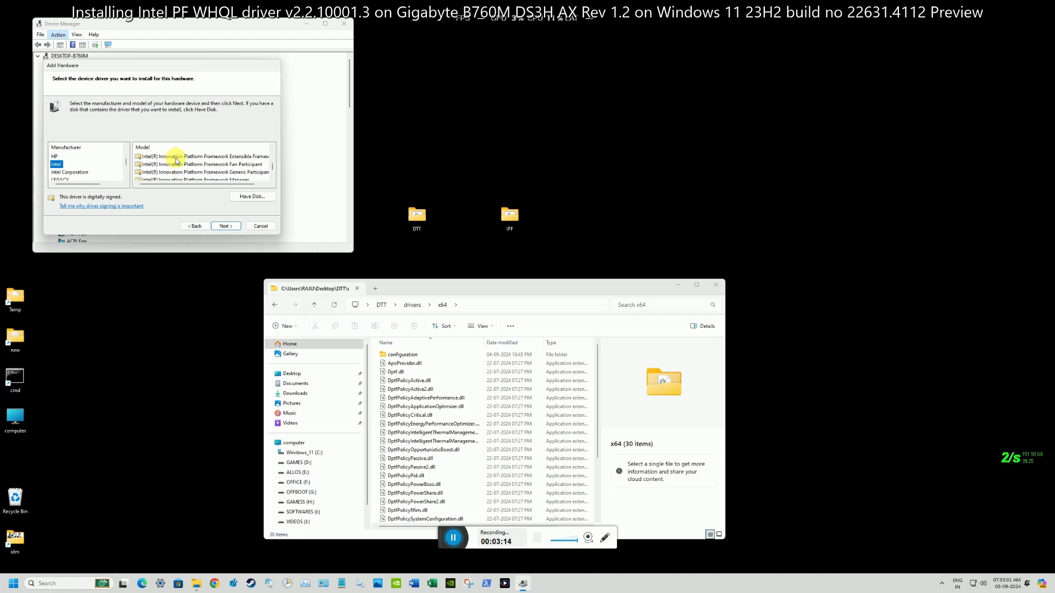
scroll(184, 175, "down", 3)
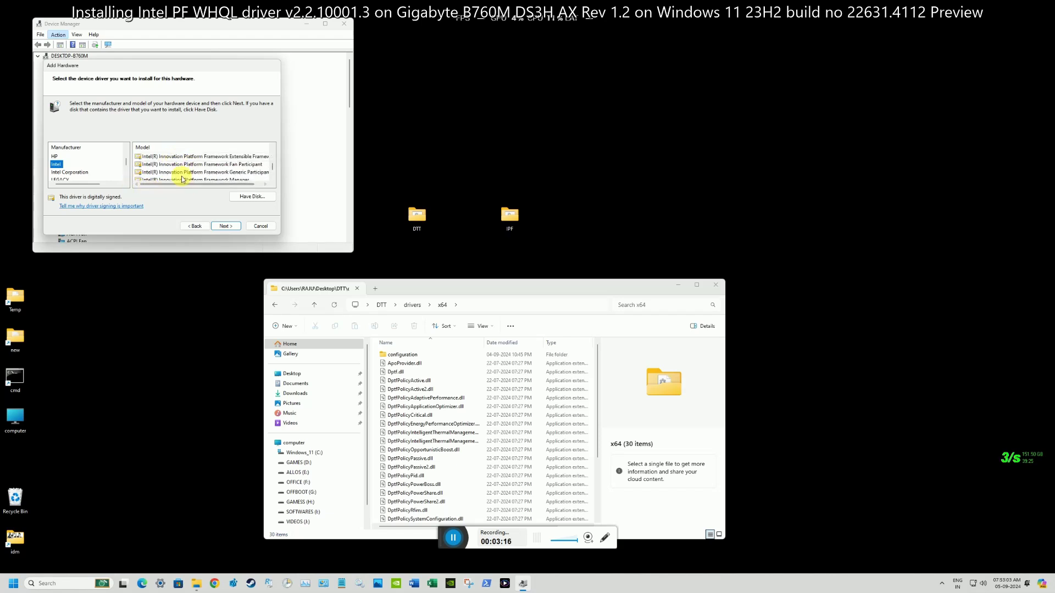
scroll(182, 179, "down", 1)
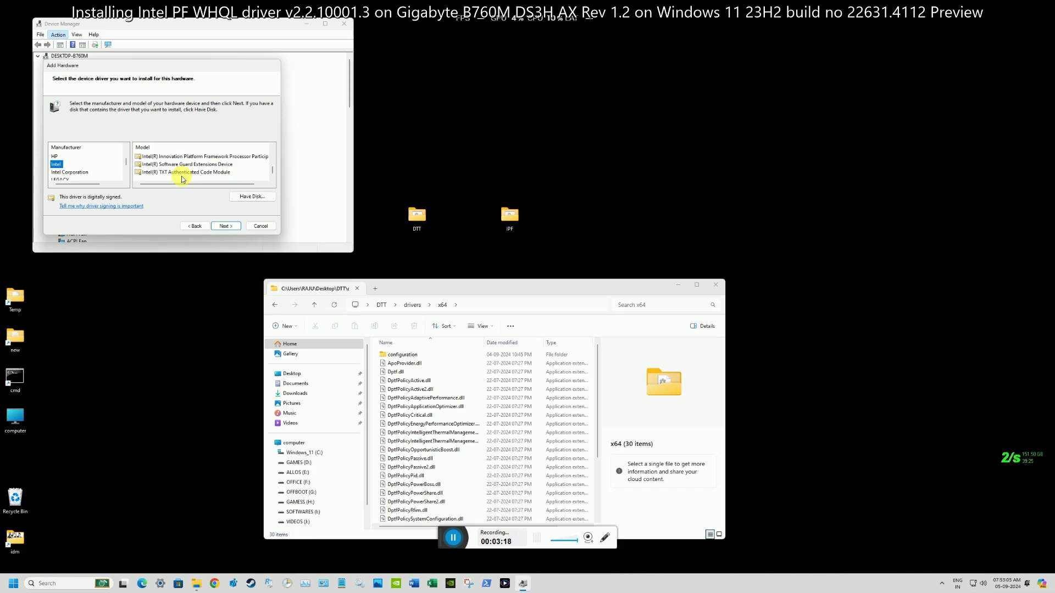
- Look through the models offered under the Intel Corporation manufacturer
left_click(87, 172)
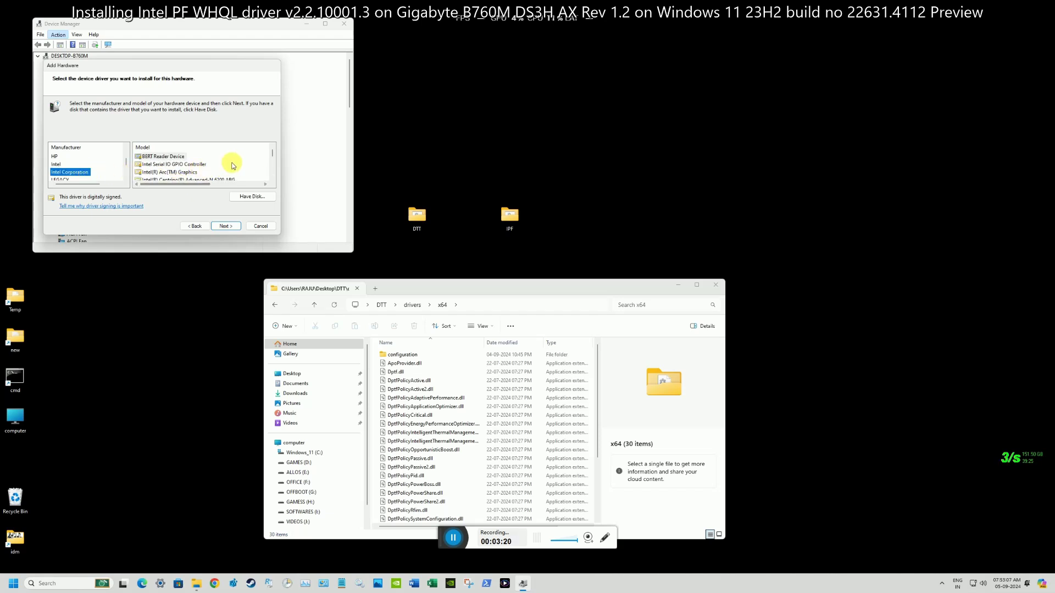
scroll(234, 165, "down", 1)
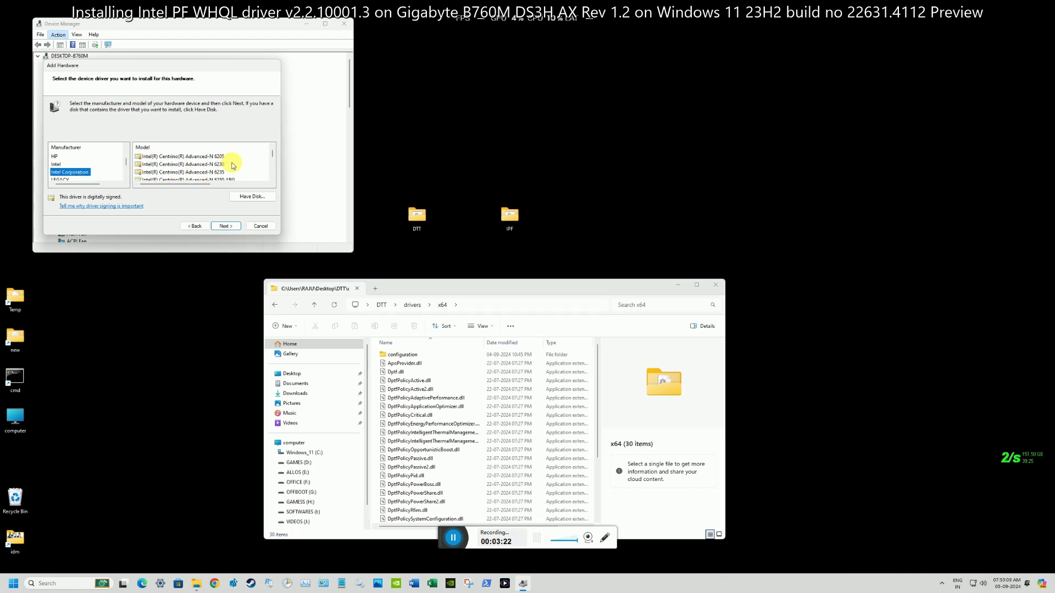
scroll(234, 165, "down", 1)
scroll(234, 165, "down", 5)
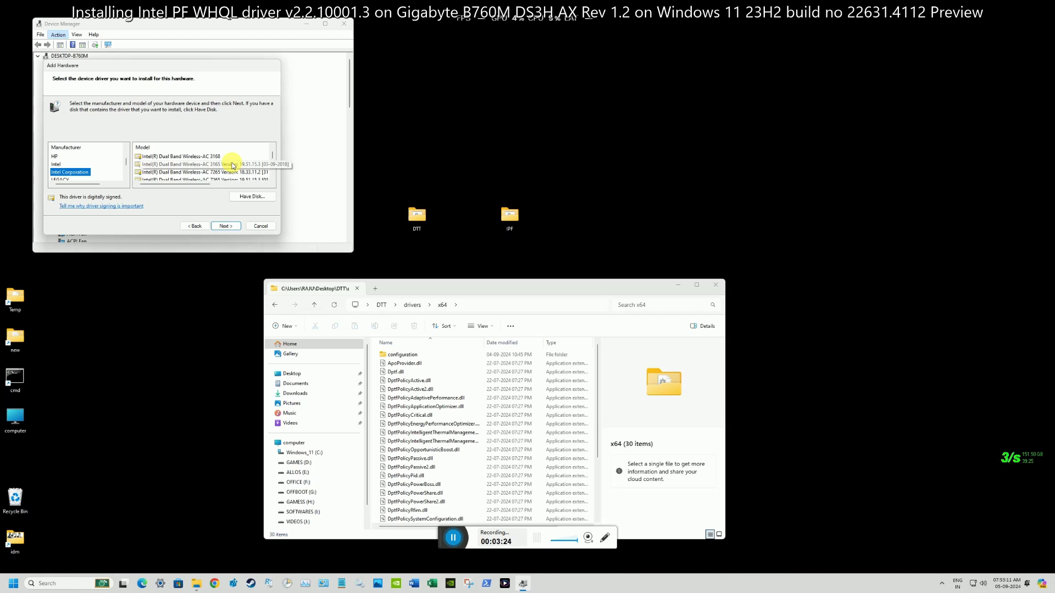
scroll(234, 165, "down", 3)
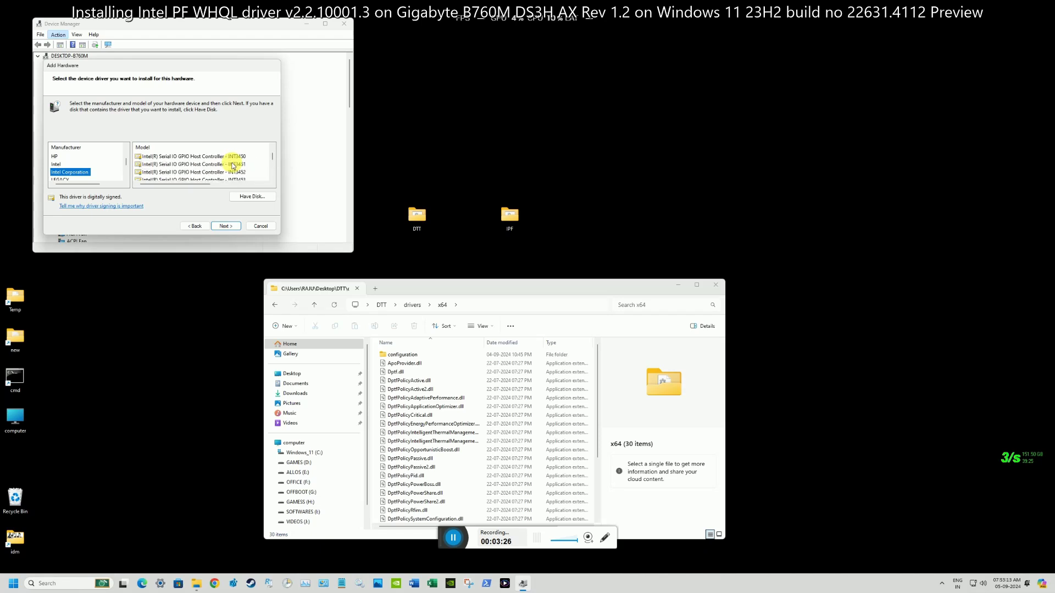
scroll(234, 166, "down", 2)
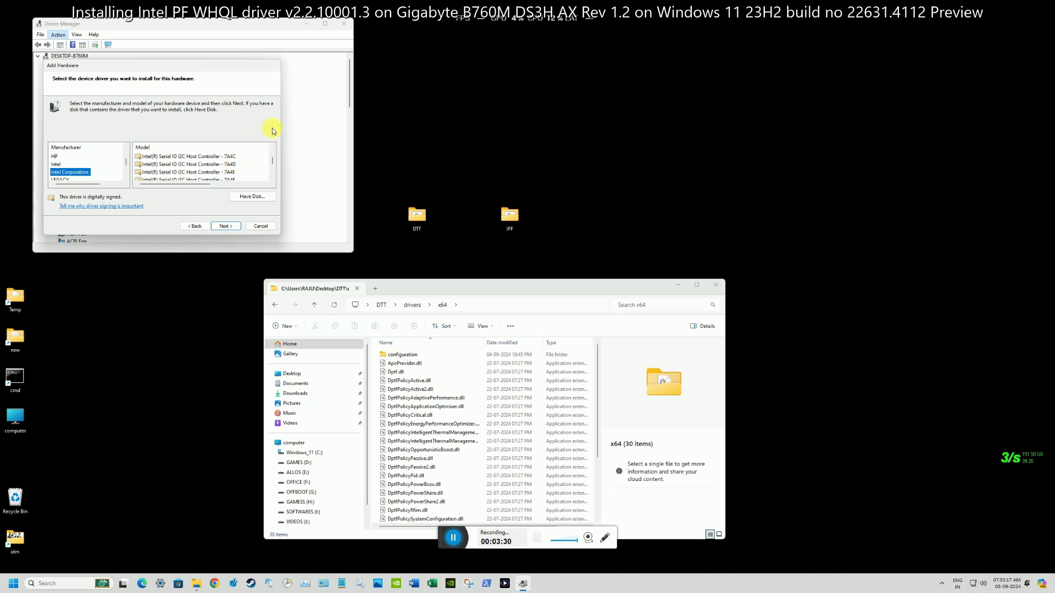
- Open the x64 folder inside the desktop IPF folder's drivers folder and copy its full path
right_click(501, 213)
left_click(522, 242)
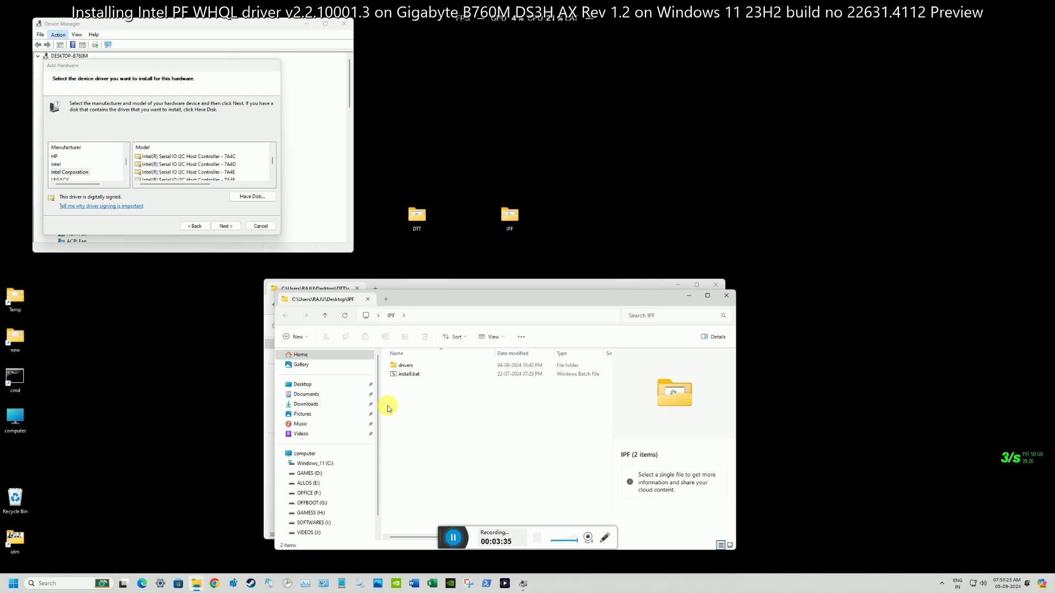
left_click(400, 366)
right_click(401, 366)
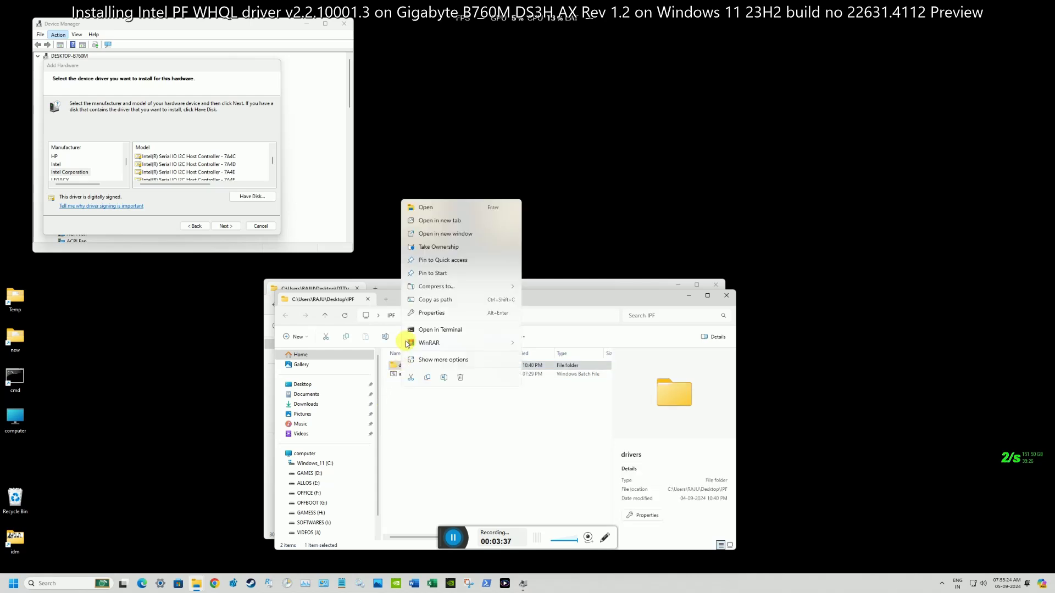
left_click(426, 208)
left_click(398, 366)
right_click(398, 368)
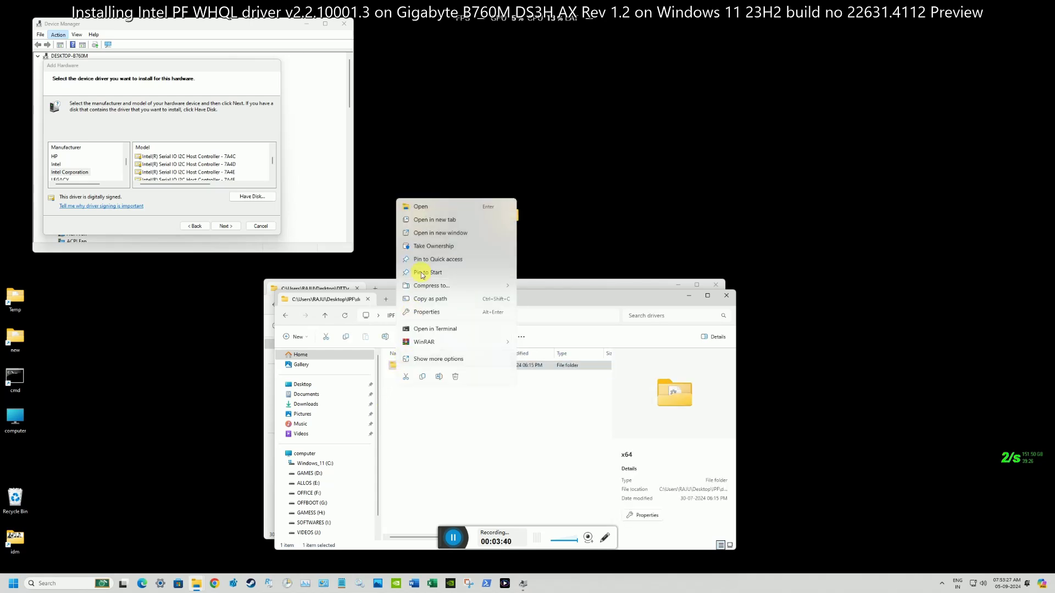
left_click(446, 210)
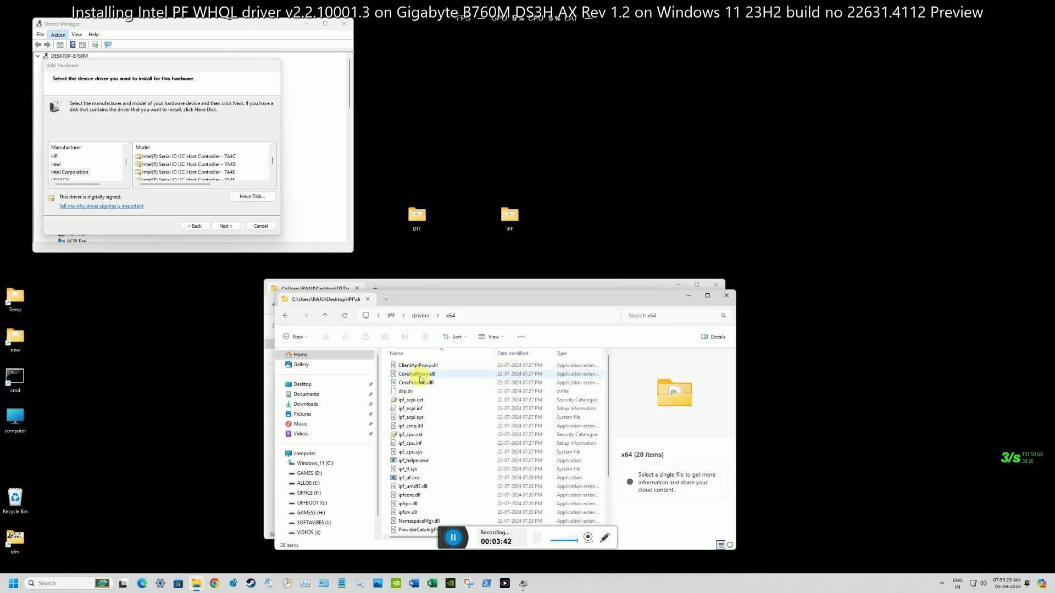
left_click(515, 318)
right_click(518, 318)
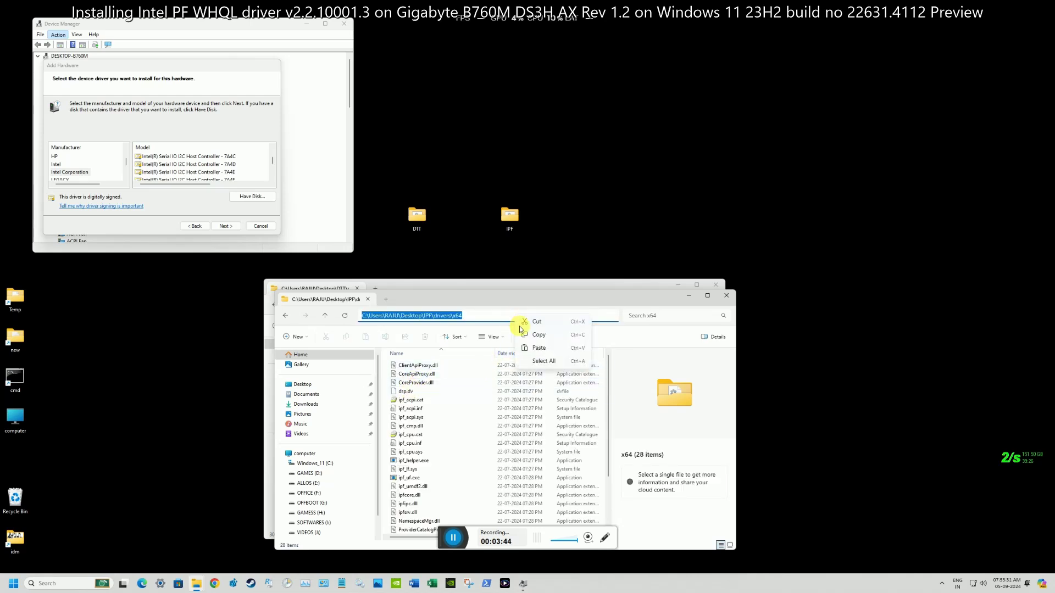
left_click(526, 334)
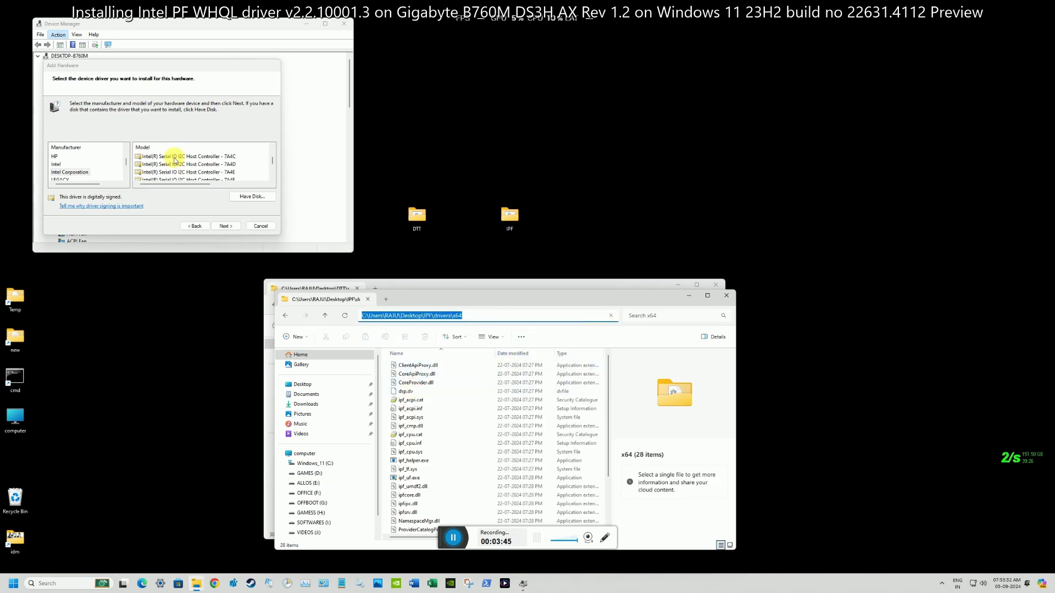
- Load the drivers from disk using the copied IPF x64 path in the hardware wizard, then cancel the wizard
left_click(70, 174)
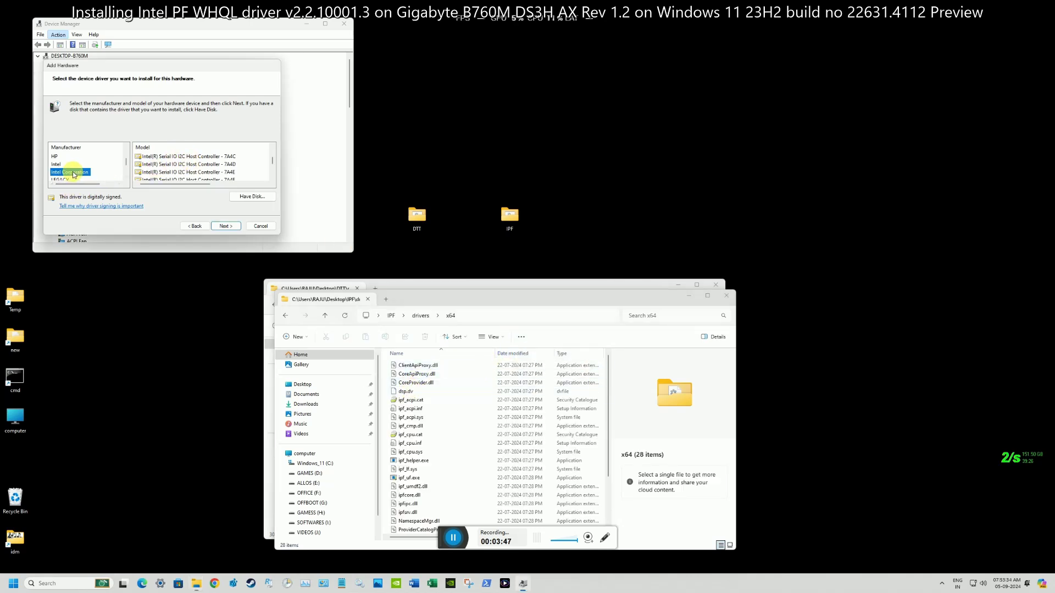
left_click(266, 197)
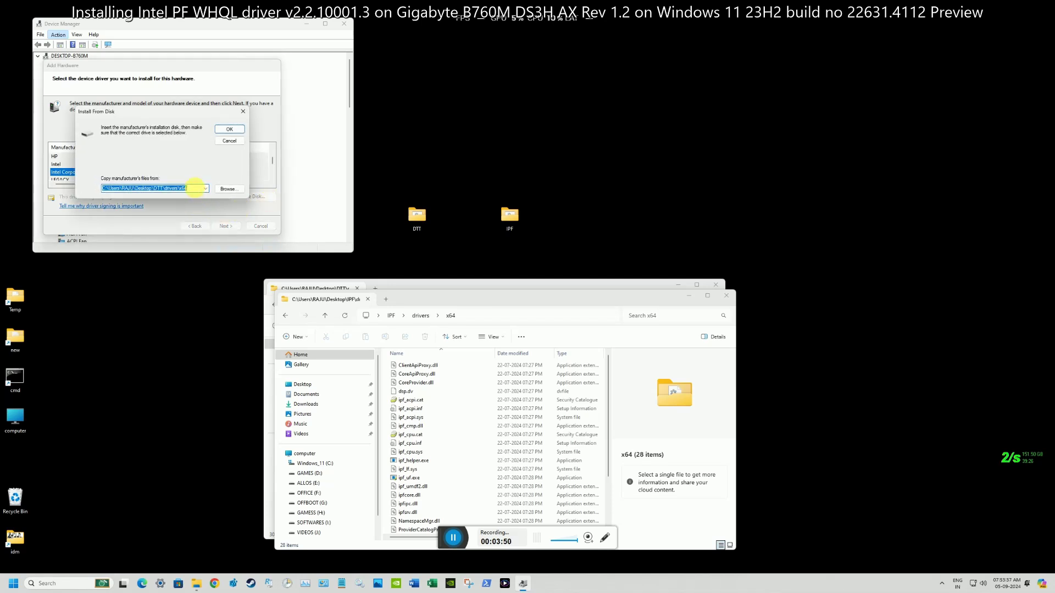
right_click(195, 188)
left_click(220, 224)
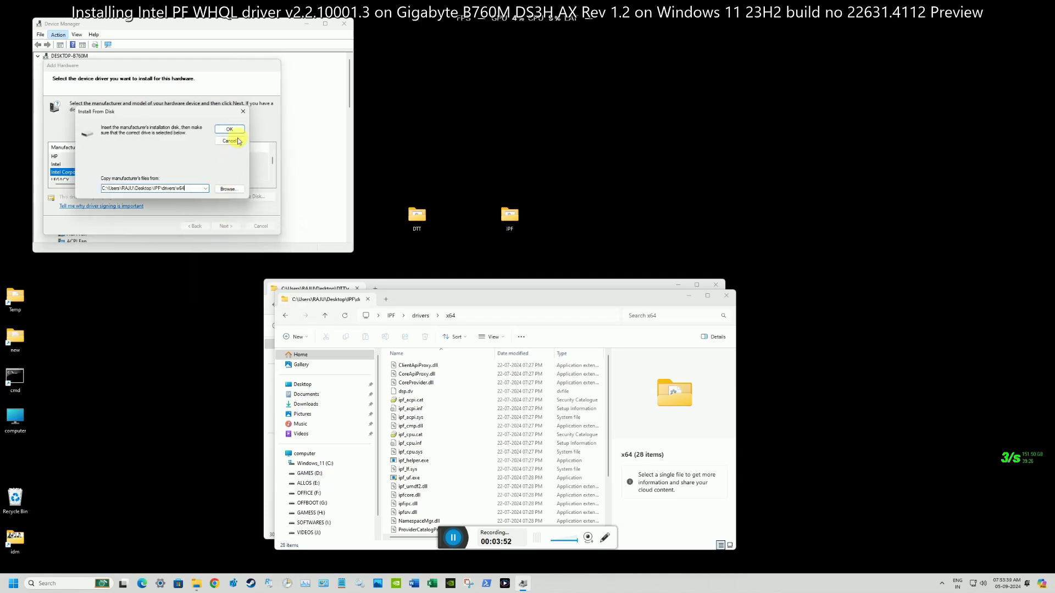
left_click(230, 128)
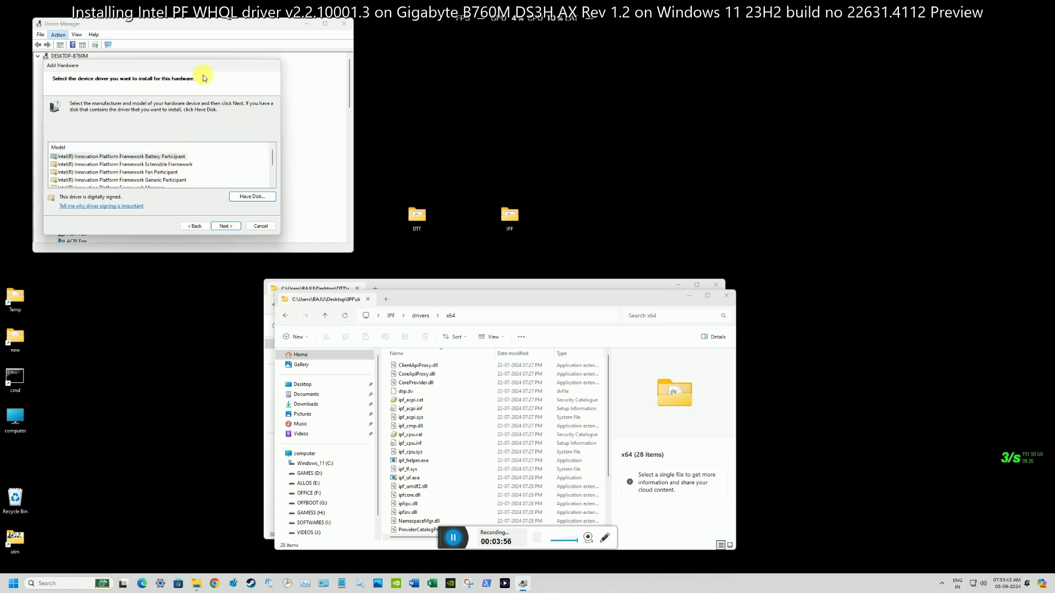
left_click(263, 226)
- Check the driver details in the properties of the Intel Innovation Platform Framework Extensible Framework device, then close them
scroll(129, 209, "down", 8)
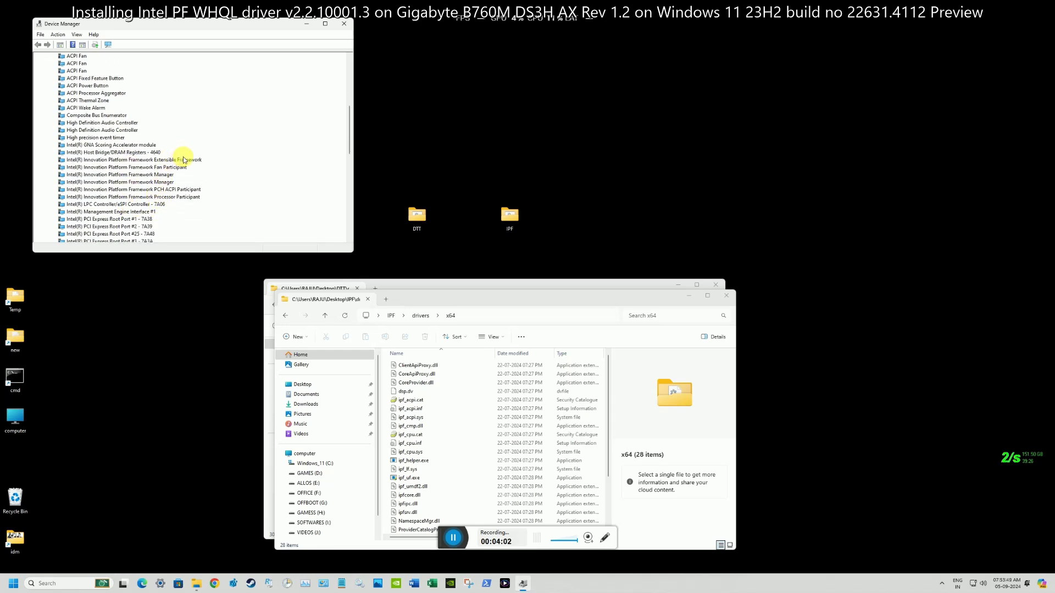
right_click(183, 159)
left_click(207, 204)
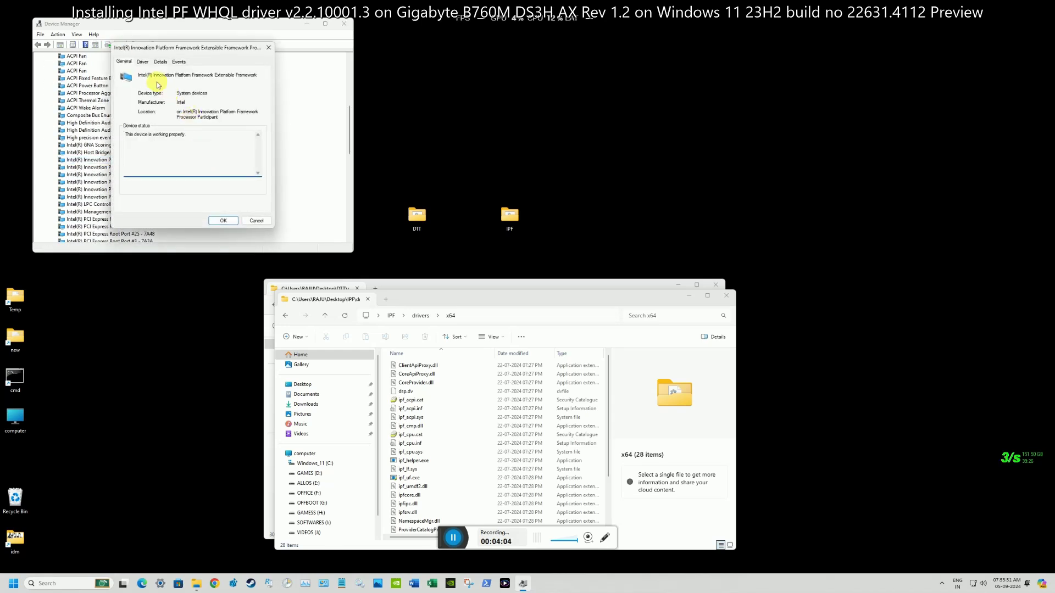
left_click(144, 62)
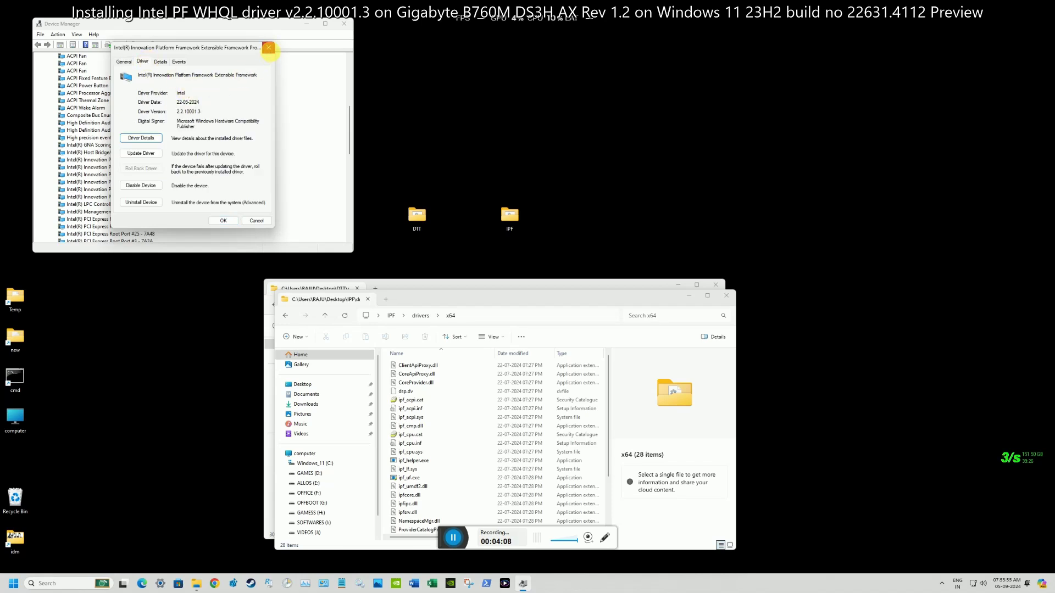
left_click(268, 48)
- Update the Innovation Platform Framework Extensible Framework driver from disk using the copied IPF x64 folder path, then close the wizard
right_click(193, 160)
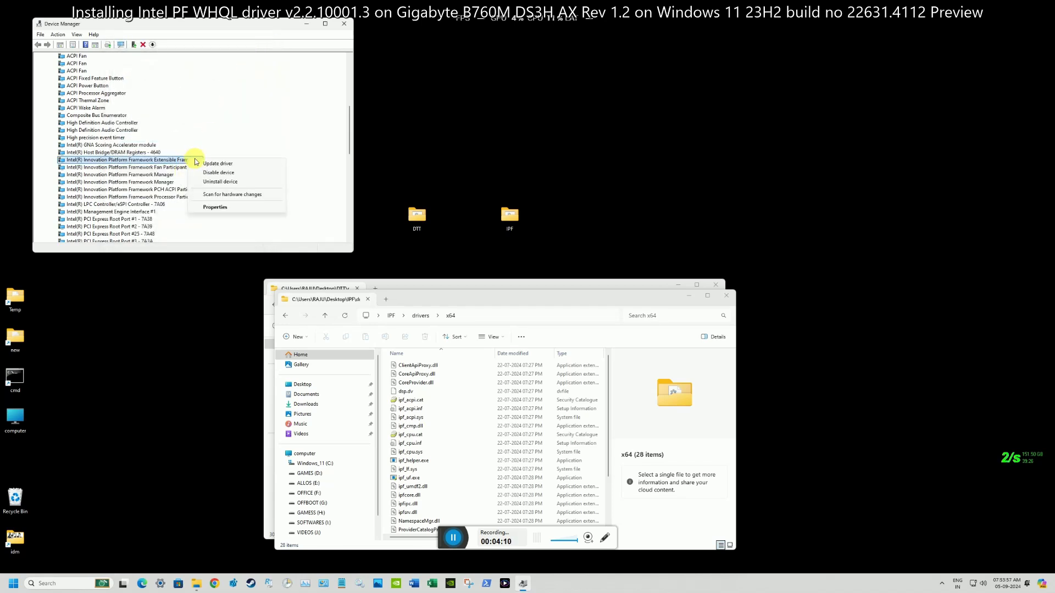
left_click(204, 164)
left_click(191, 166)
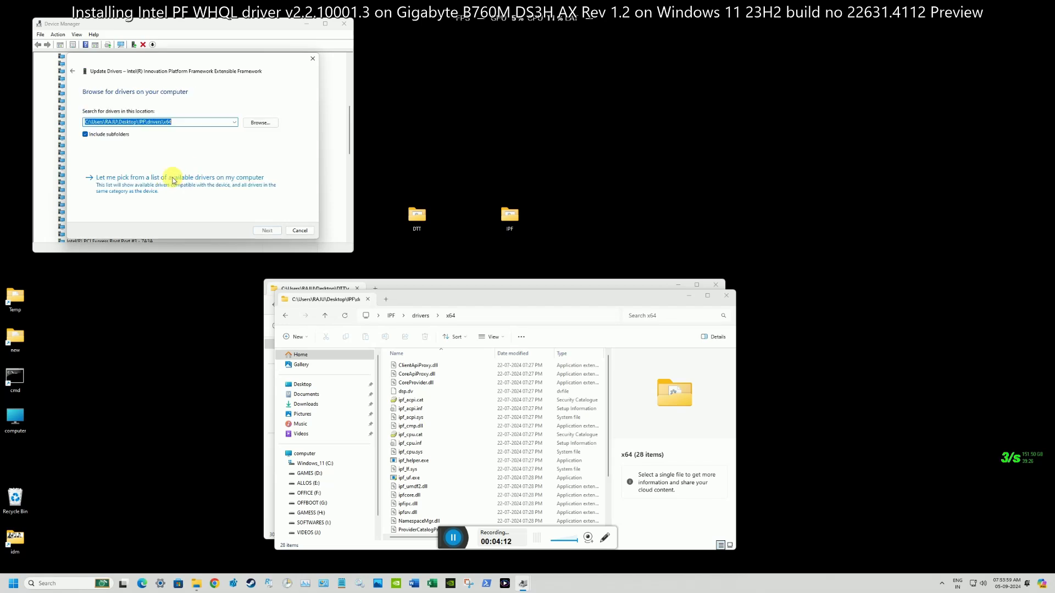
left_click(167, 188)
left_click(273, 199)
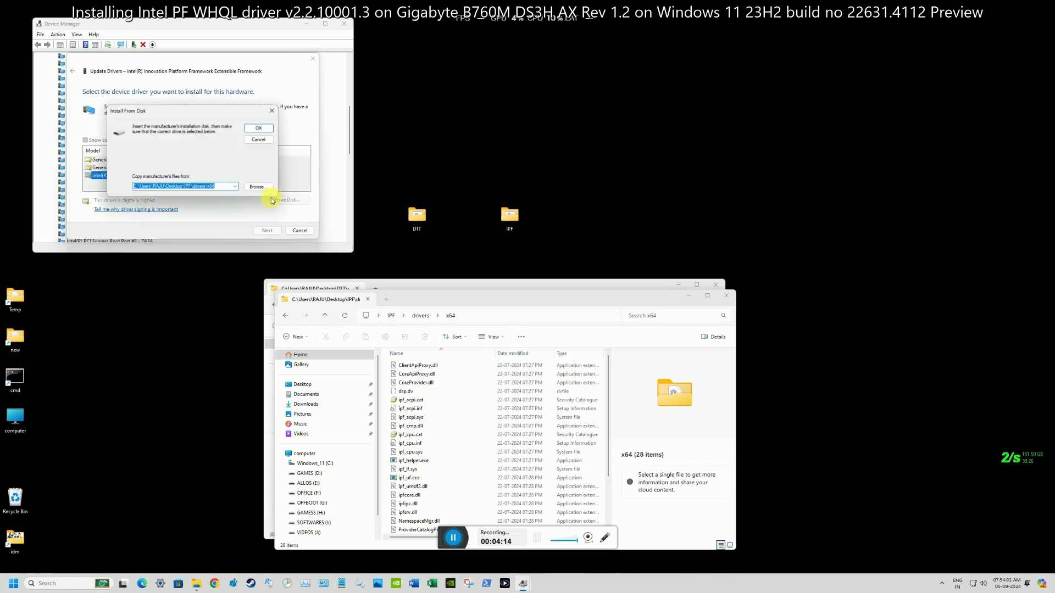
right_click(221, 188)
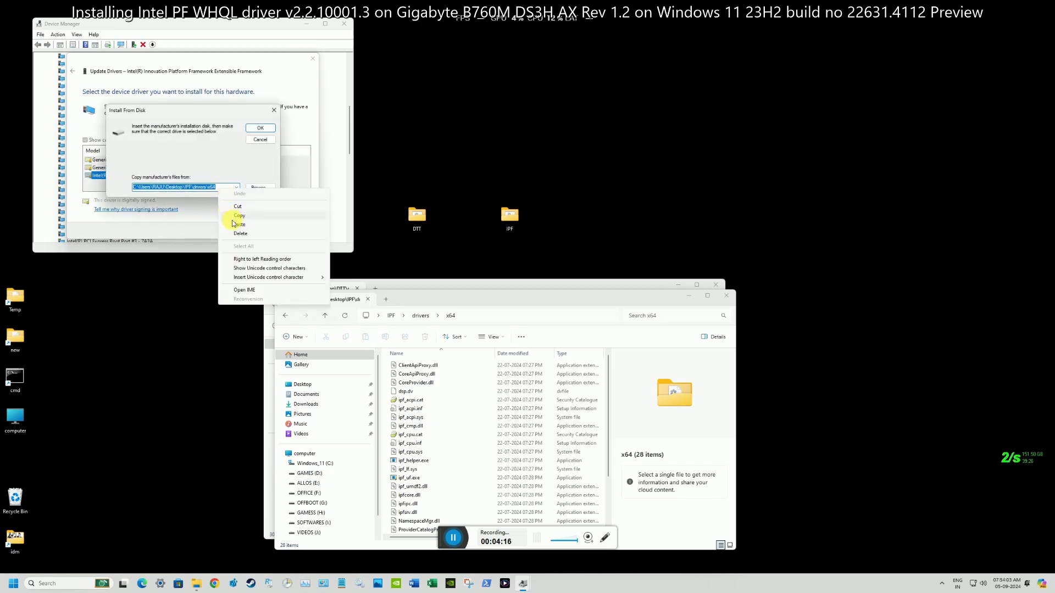
left_click(236, 225)
left_click(260, 128)
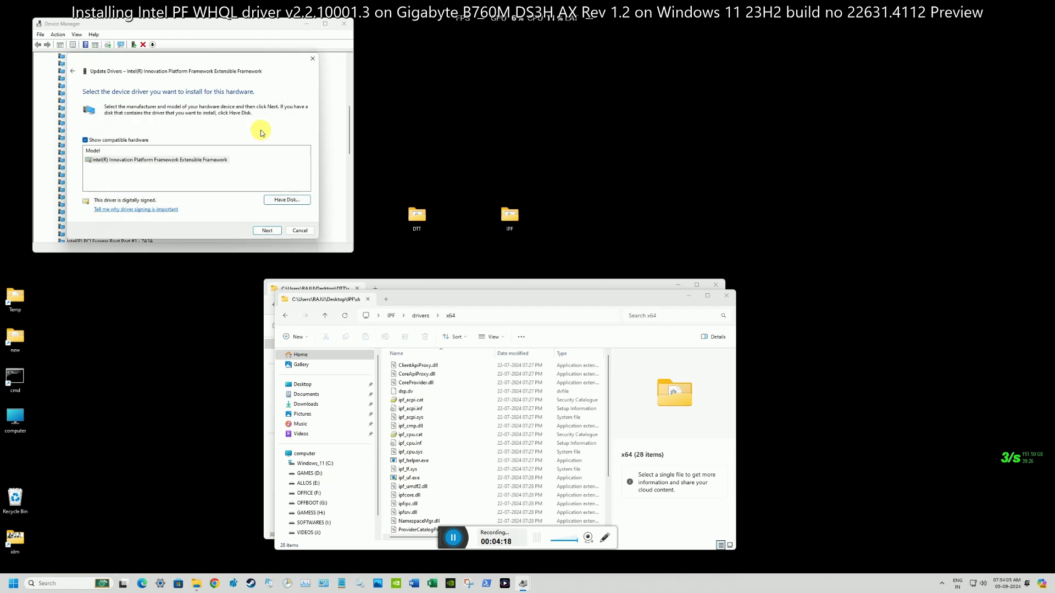
left_click(279, 232)
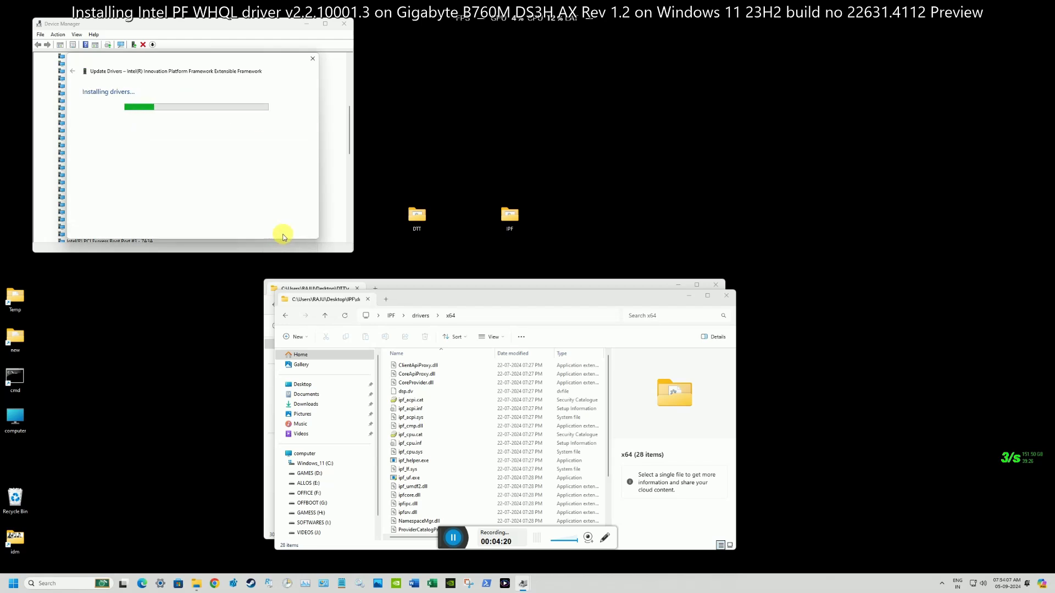
left_click(298, 228)
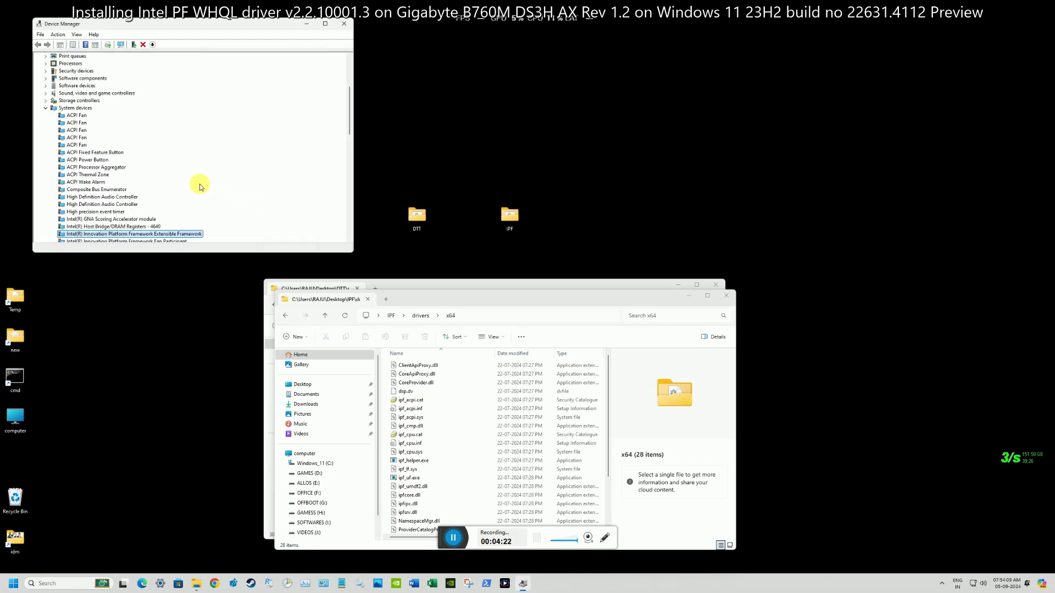
- Update the Innovation Platform Framework Fan Participant driver from disk using the IPF\drivers\x64 folder path, then close the wizard
scroll(200, 185, "down", 2)
right_click(168, 198)
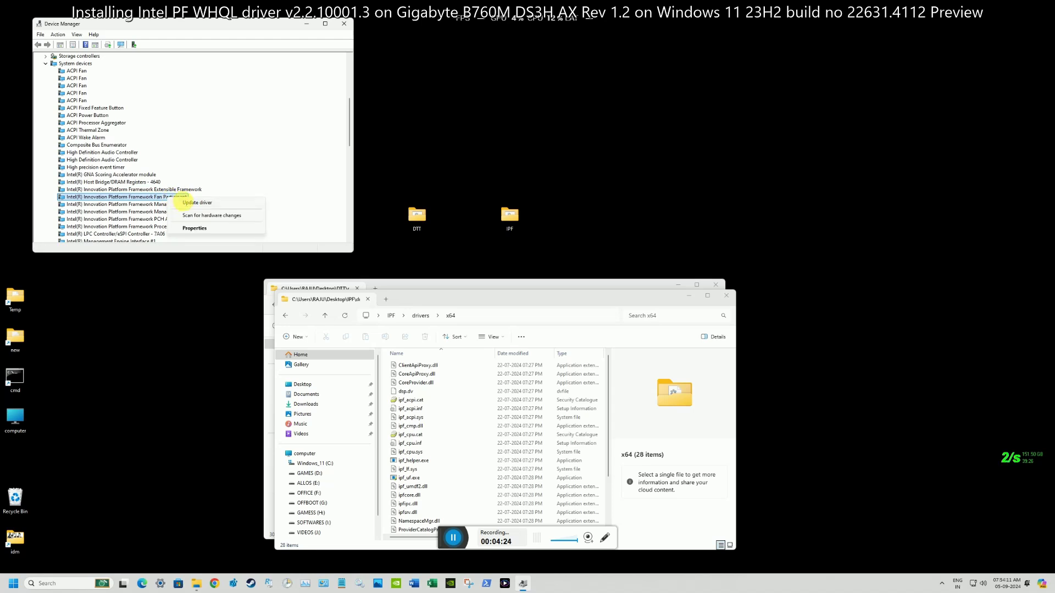
left_click(183, 203)
left_click(196, 167)
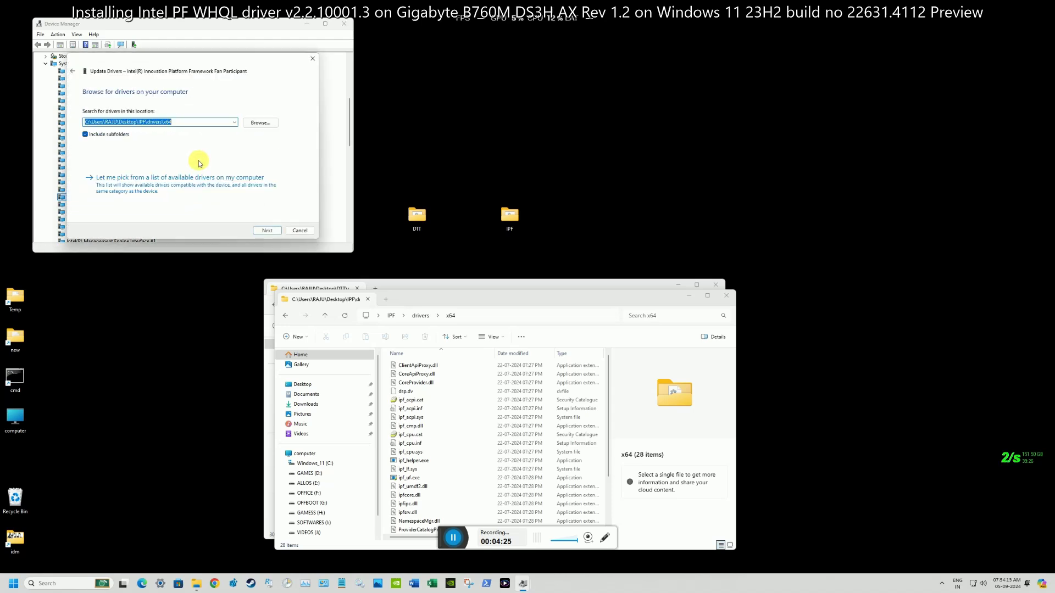
left_click(166, 187)
left_click(294, 200)
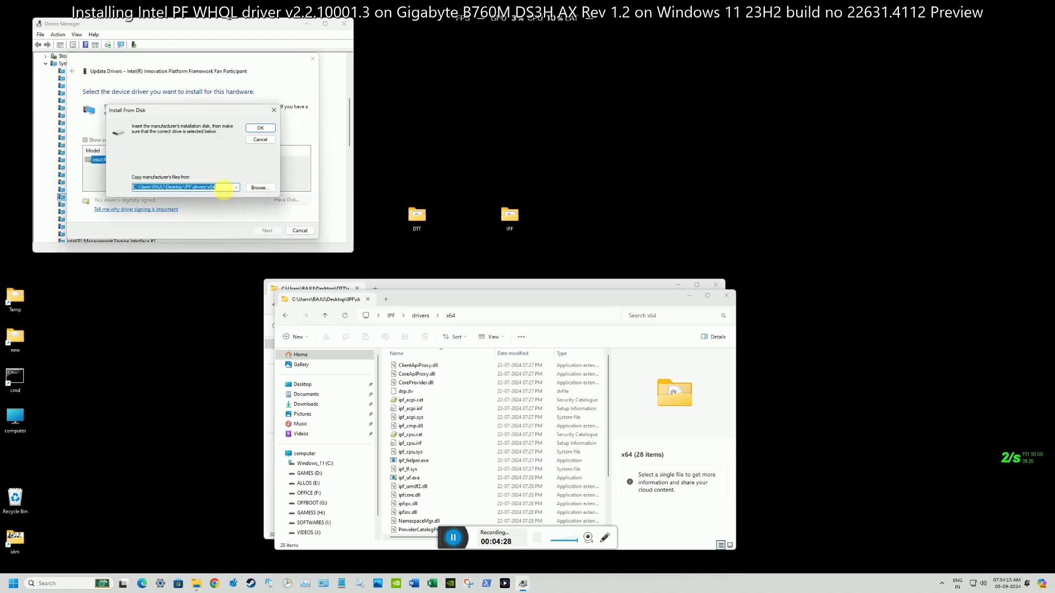
left_click(253, 132)
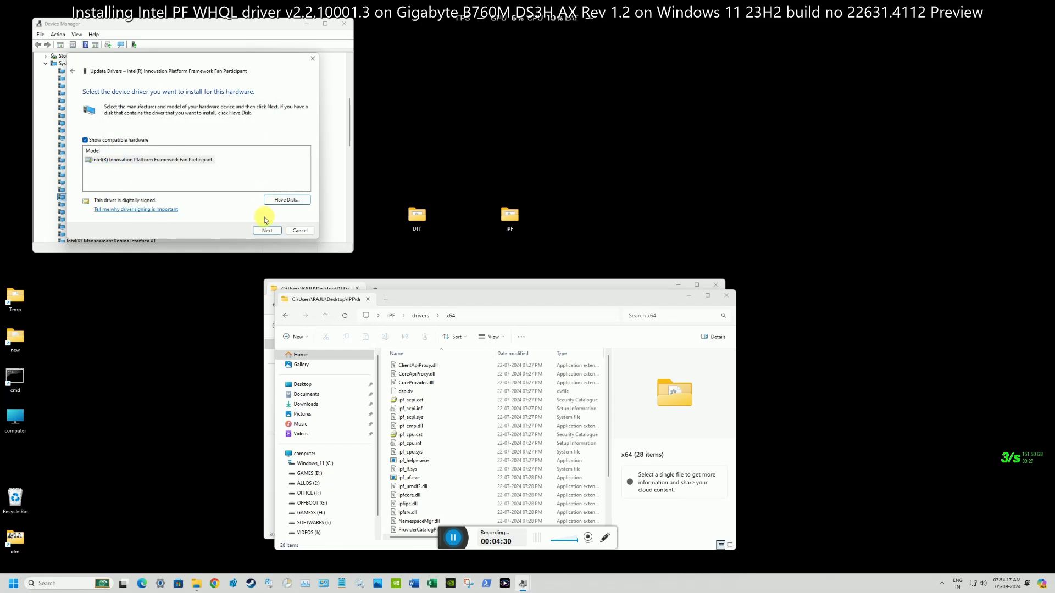
left_click(272, 230)
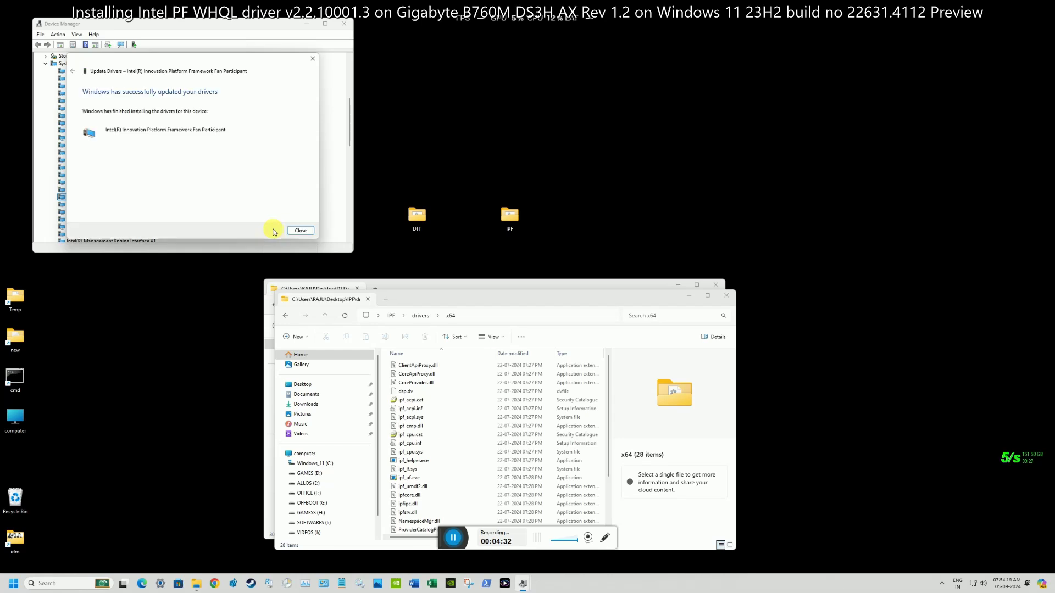
left_click(293, 230)
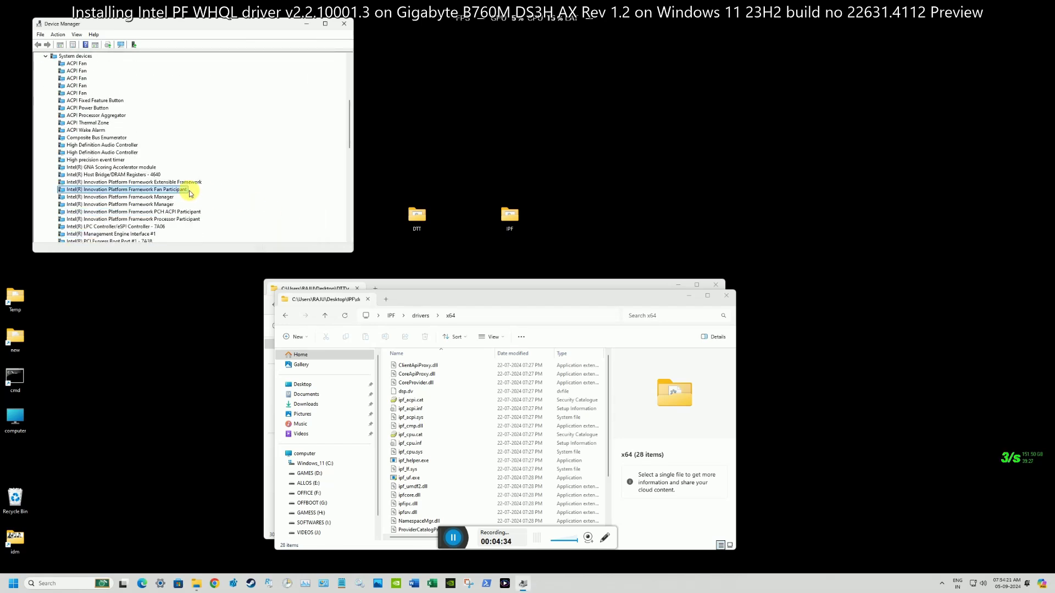
- Check the driver date and version in the Innovation Platform Framework Fan Participant properties, then close them
right_click(185, 191)
left_click(207, 222)
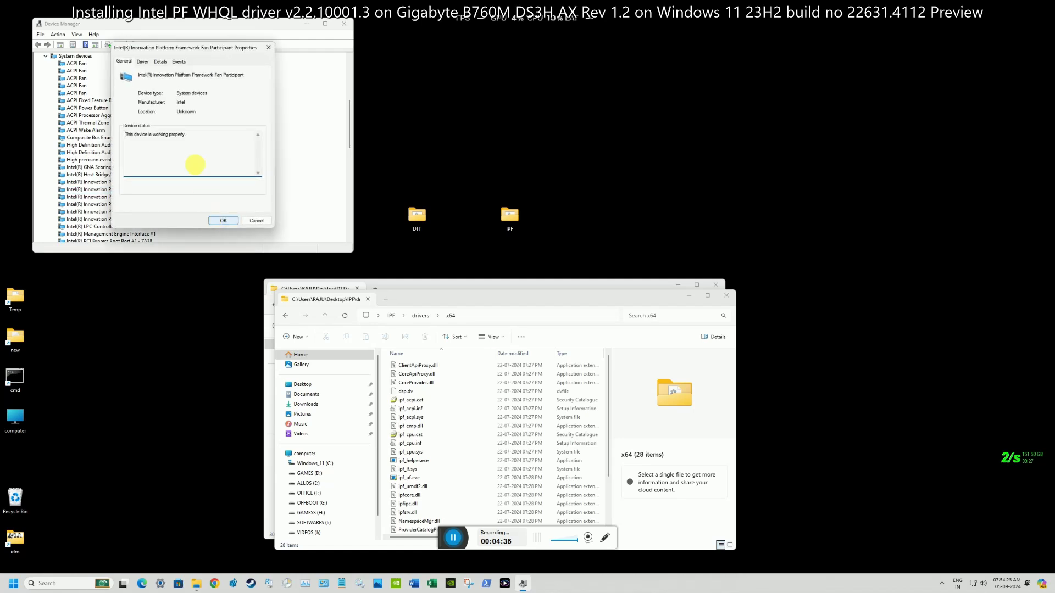
left_click(144, 61)
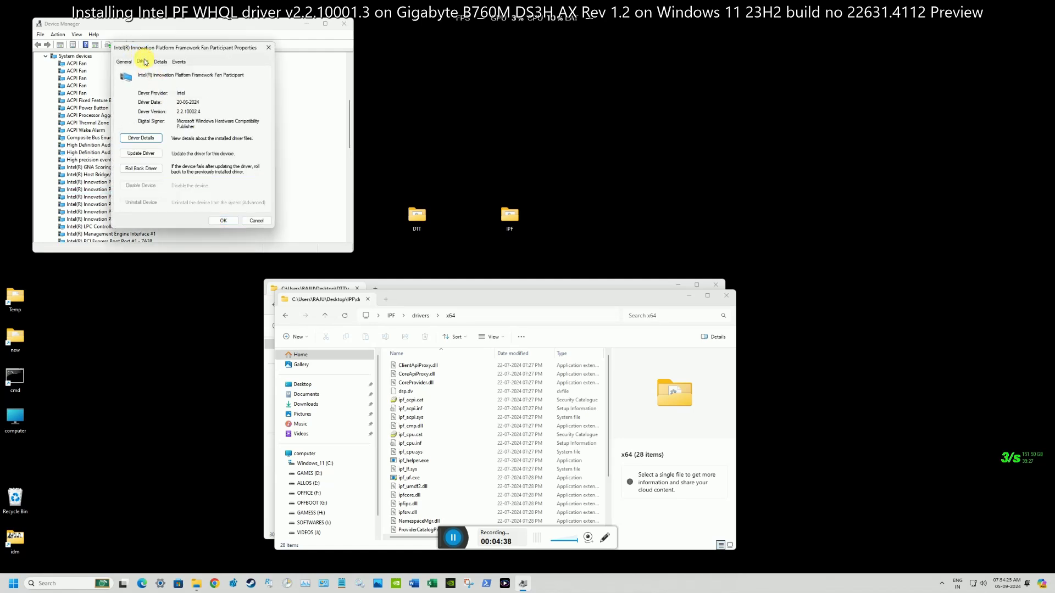
left_click(272, 53)
- Update the first Innovation Platform Framework Manager device with listed driver version 2.2.10002.4, then close the wizard
scroll(193, 188, "down", 2)
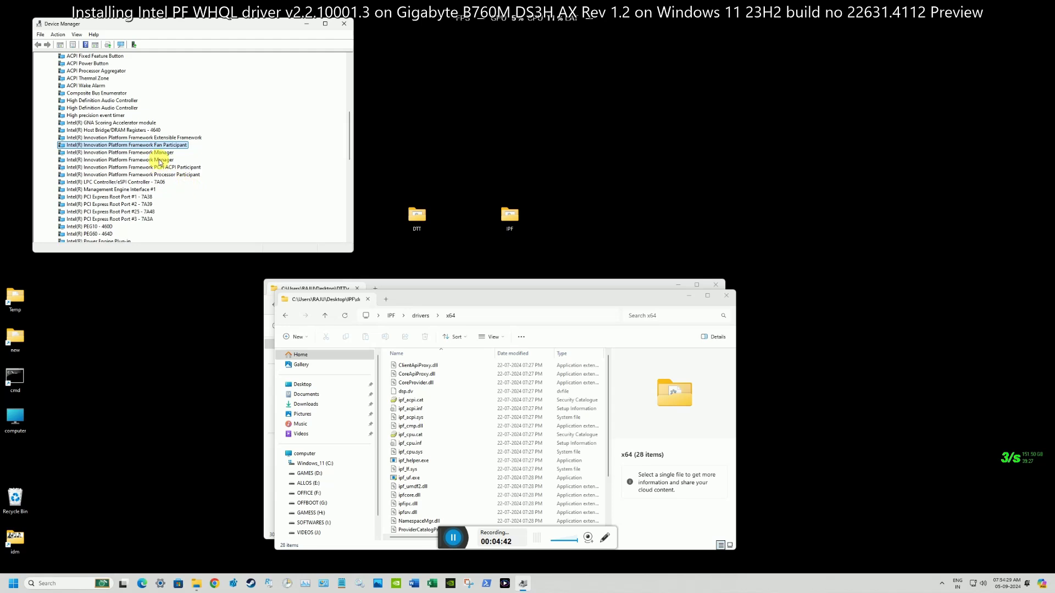
right_click(164, 155)
left_click(172, 158)
left_click(172, 160)
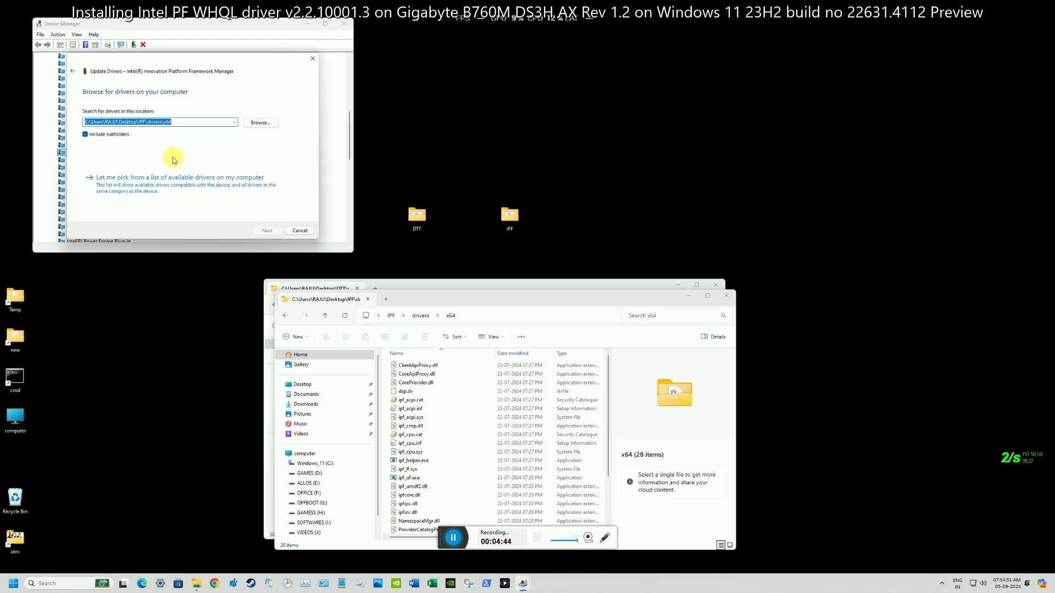
left_click(165, 174)
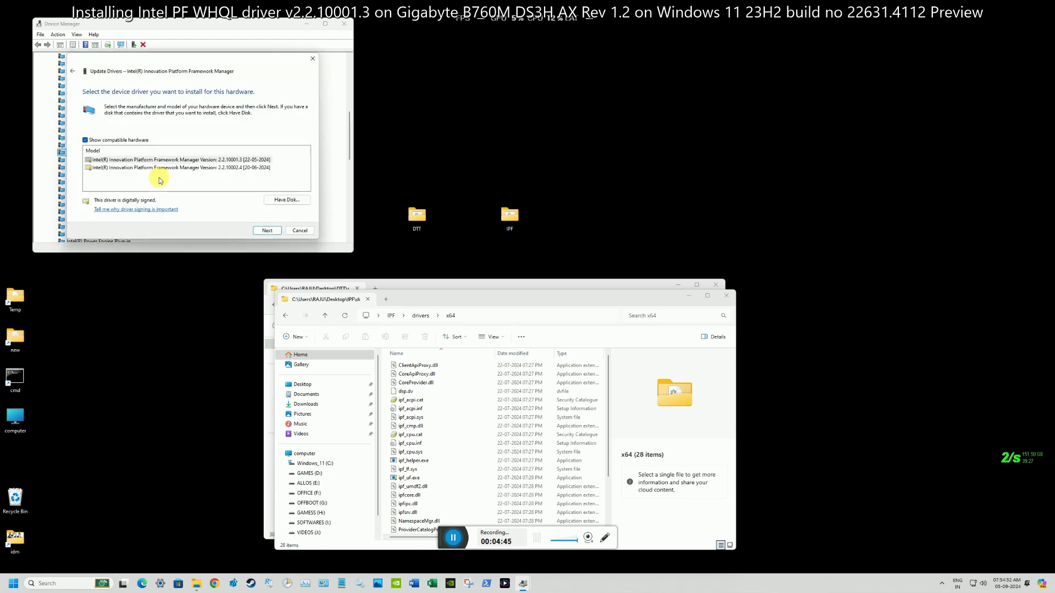
left_click(252, 169)
left_click(259, 231)
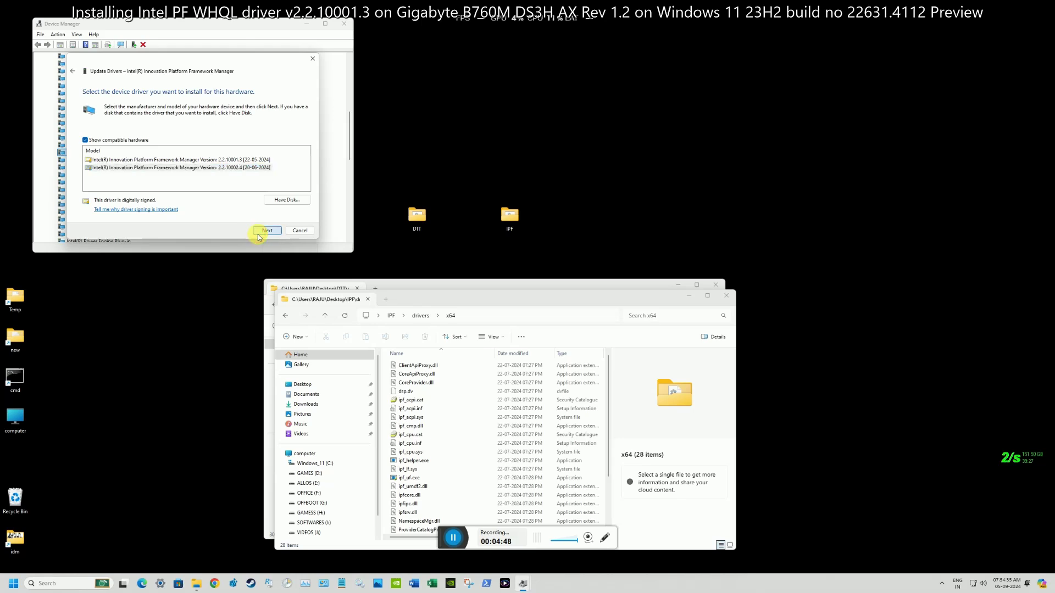
left_click(306, 235)
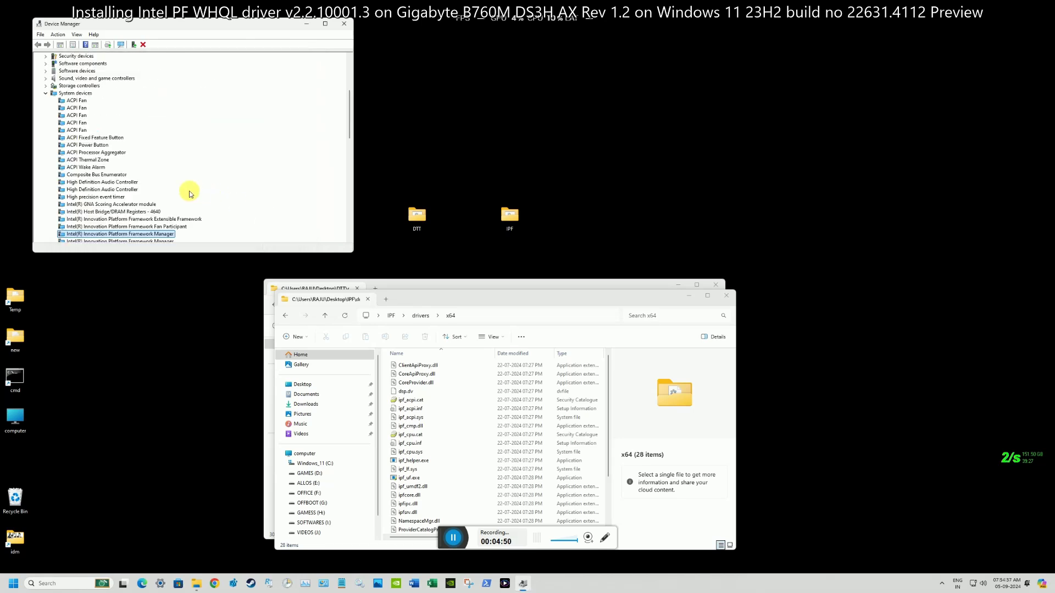
- Update the second Innovation Platform Framework Manager device with listed driver version 2.2.10002.4, then close the wizard
right_click(149, 193)
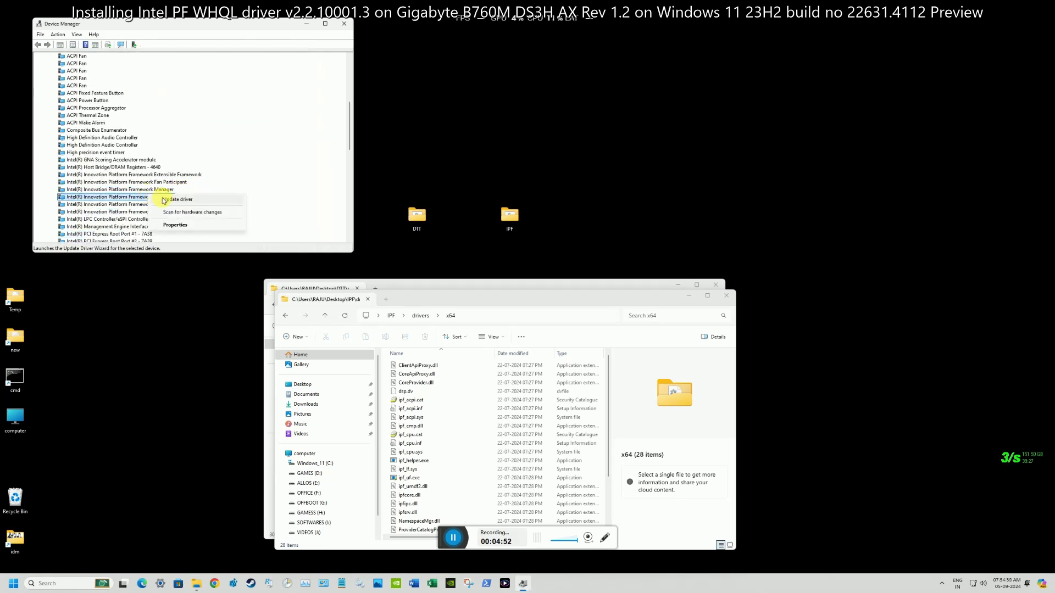
left_click(160, 199)
left_click(172, 161)
left_click(177, 171)
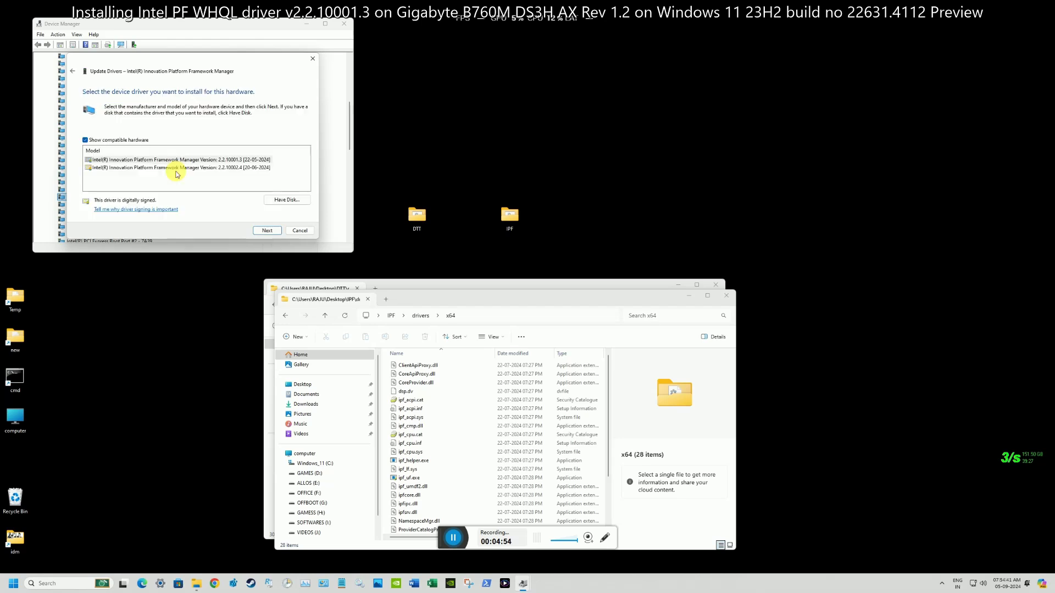
left_click(258, 160)
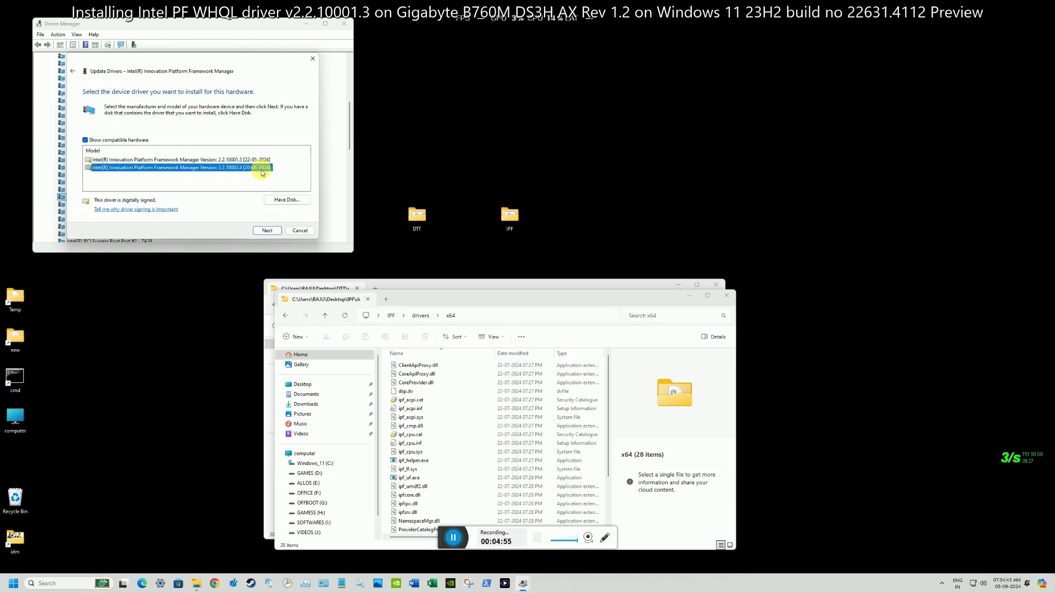
left_click(270, 232)
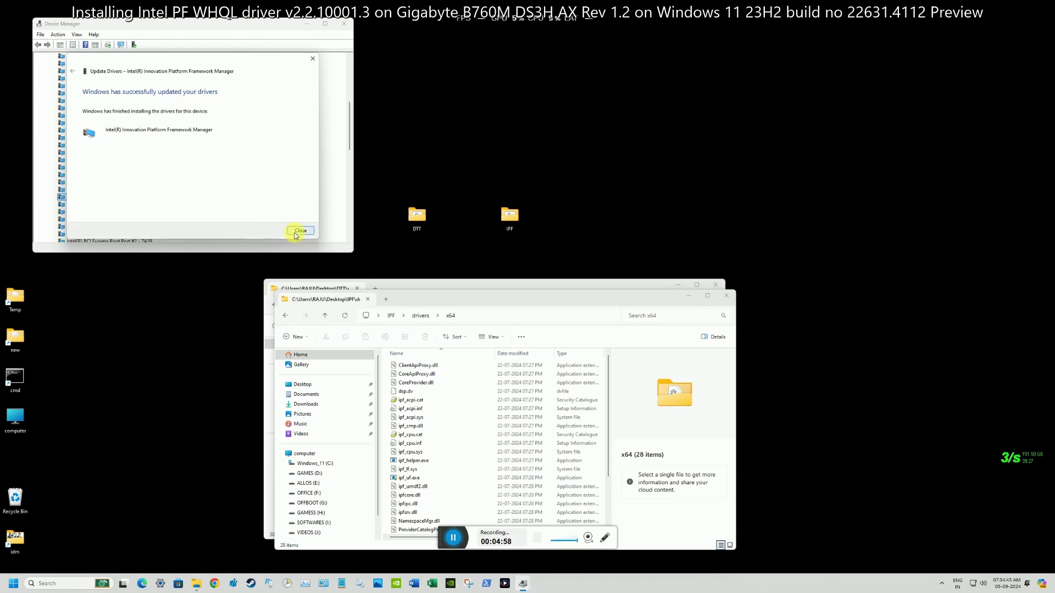
left_click(292, 231)
right_click(198, 200)
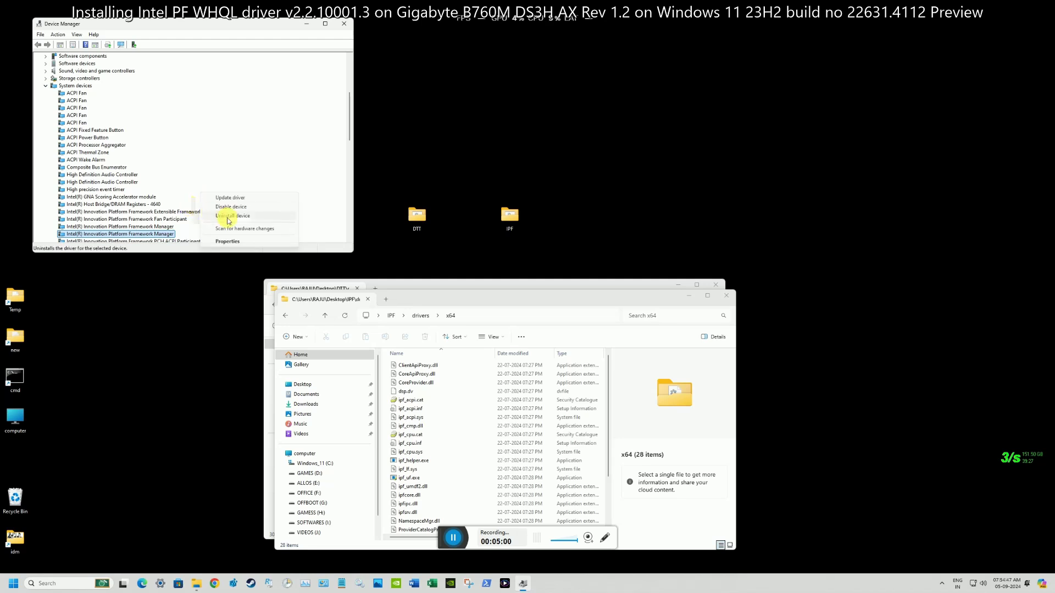
left_click(156, 227)
- Update the Innovation Platform Framework PCH ACPI Participant with listed driver version 2.2.10002.4, then close the wizard
scroll(189, 229, "down", 1)
right_click(190, 219)
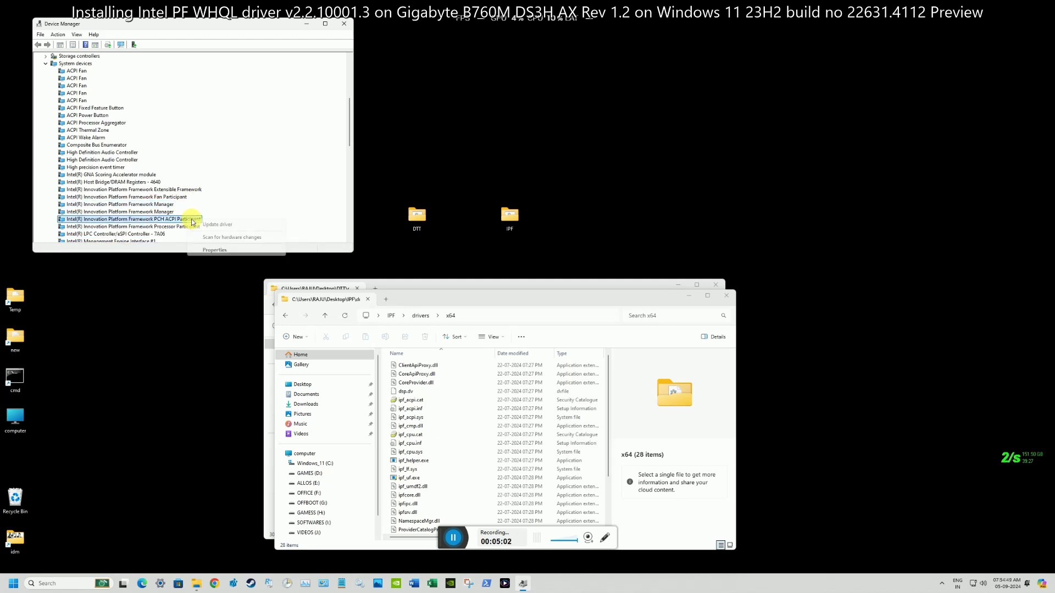
left_click(204, 226)
left_click(178, 180)
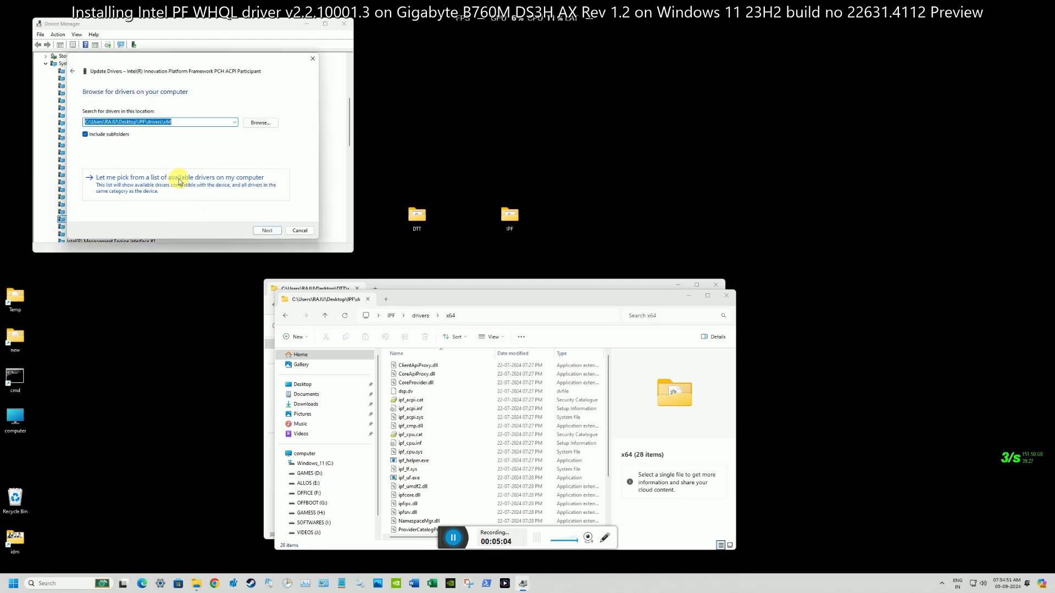
left_click(180, 179)
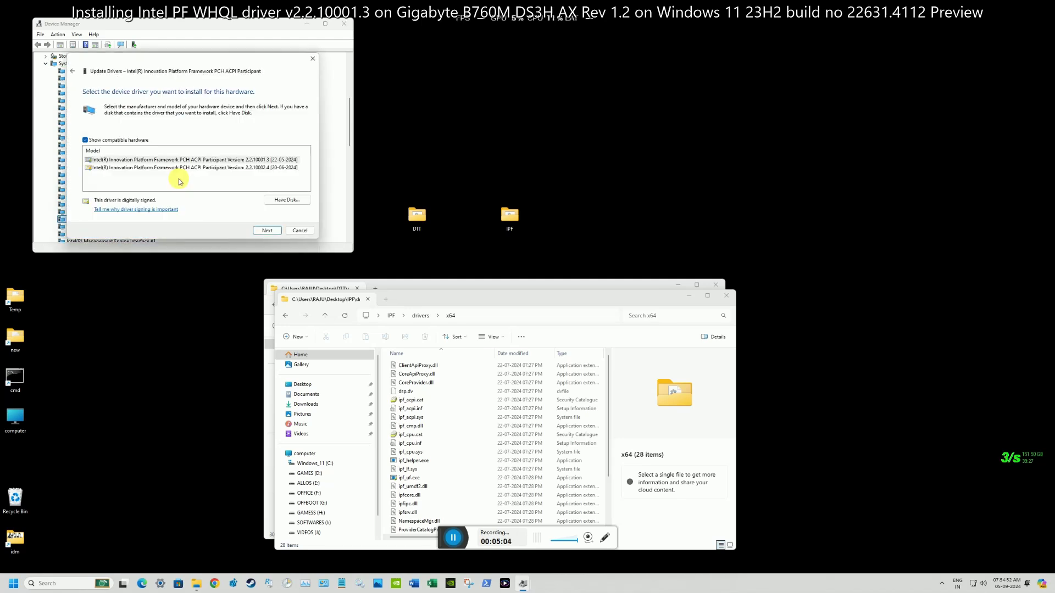
left_click(290, 167)
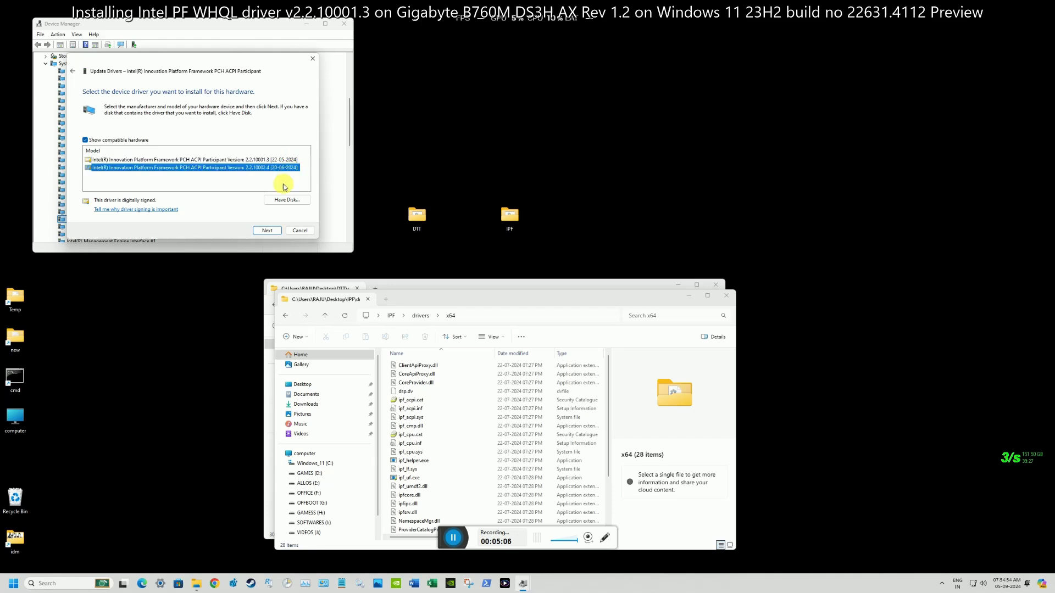
left_click(275, 231)
left_click(297, 231)
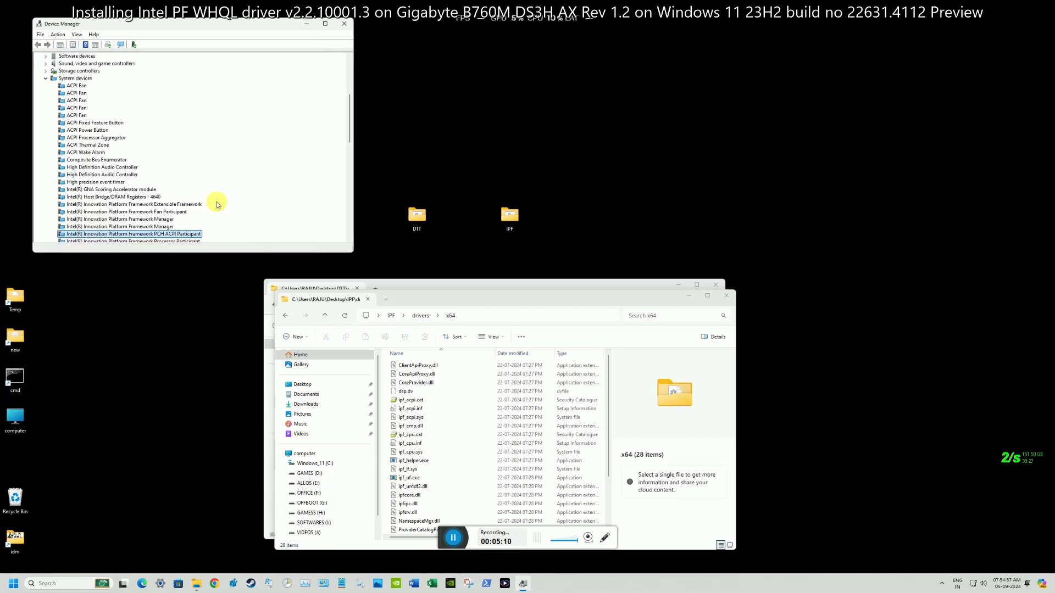
- Update the Innovation Platform Framework Processor Participant with listed driver version 2.2.10002.4, then close the wizard
scroll(211, 205, "down", 1)
right_click(196, 222)
left_click(196, 225)
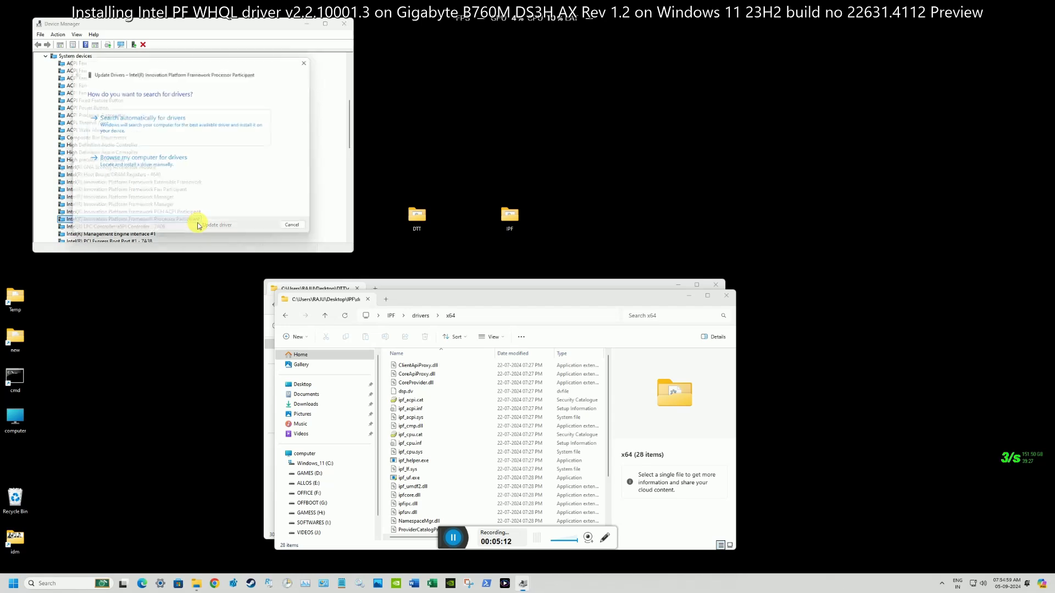
left_click(172, 167)
left_click(175, 187)
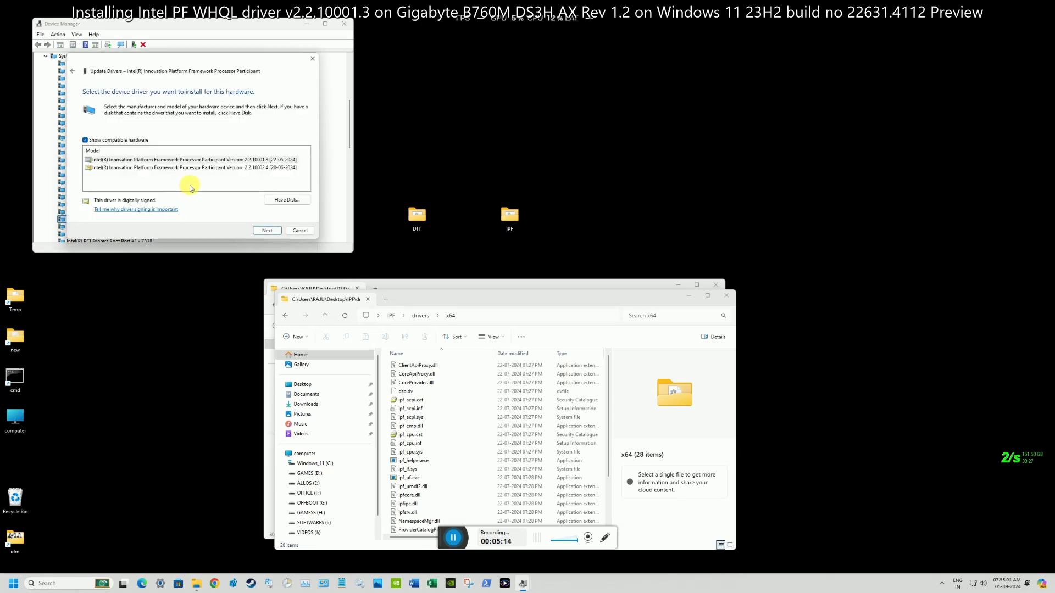
left_click(281, 168)
left_click(275, 231)
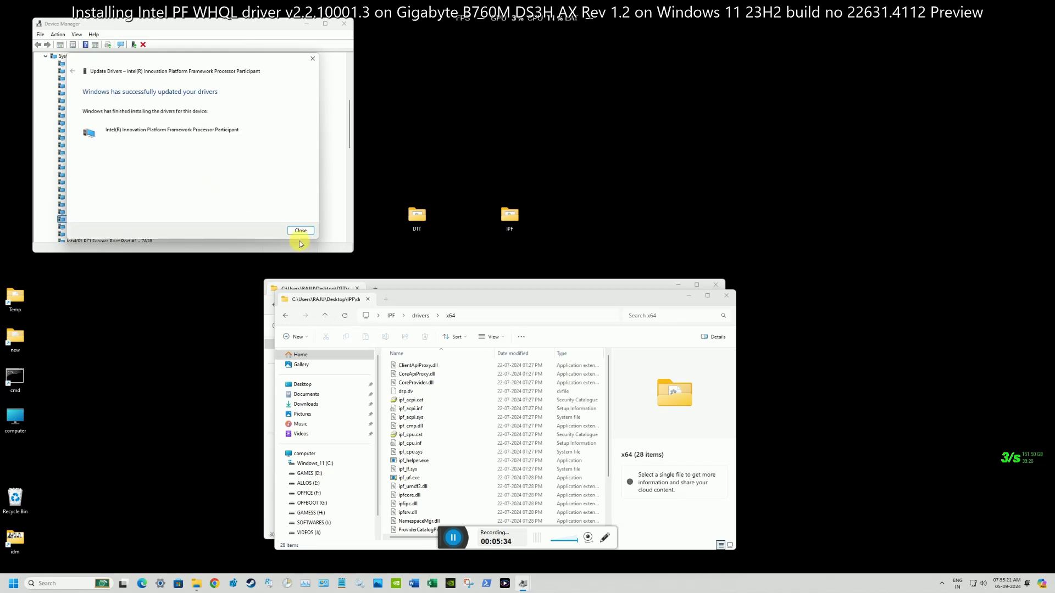
left_click(301, 231)
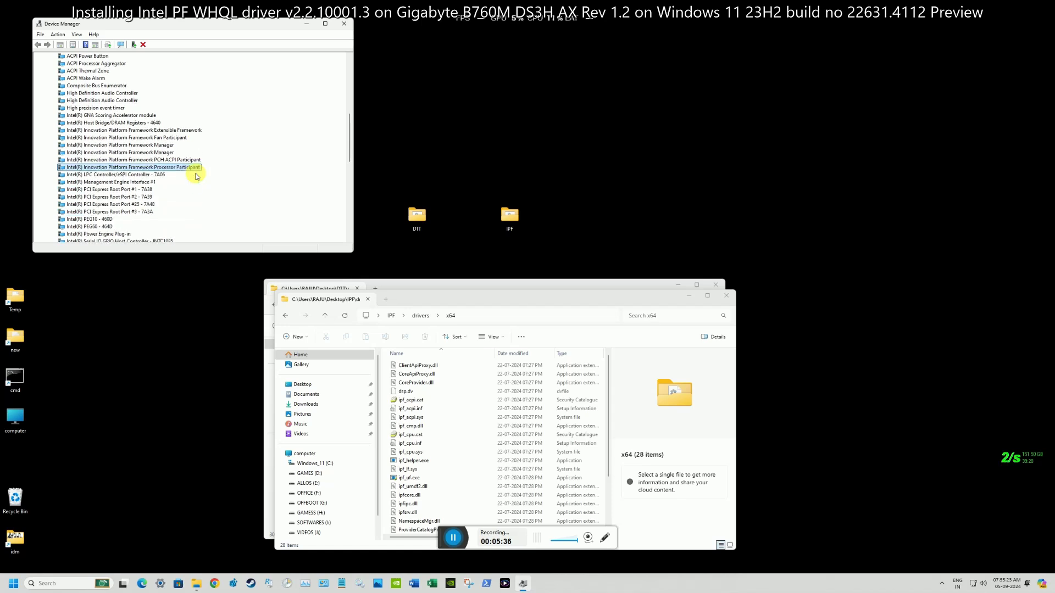
- Look through the remaining system devices, then close Device Manager and both the IPF and DTT x64 folder windows
scroll(197, 176, "down", 8)
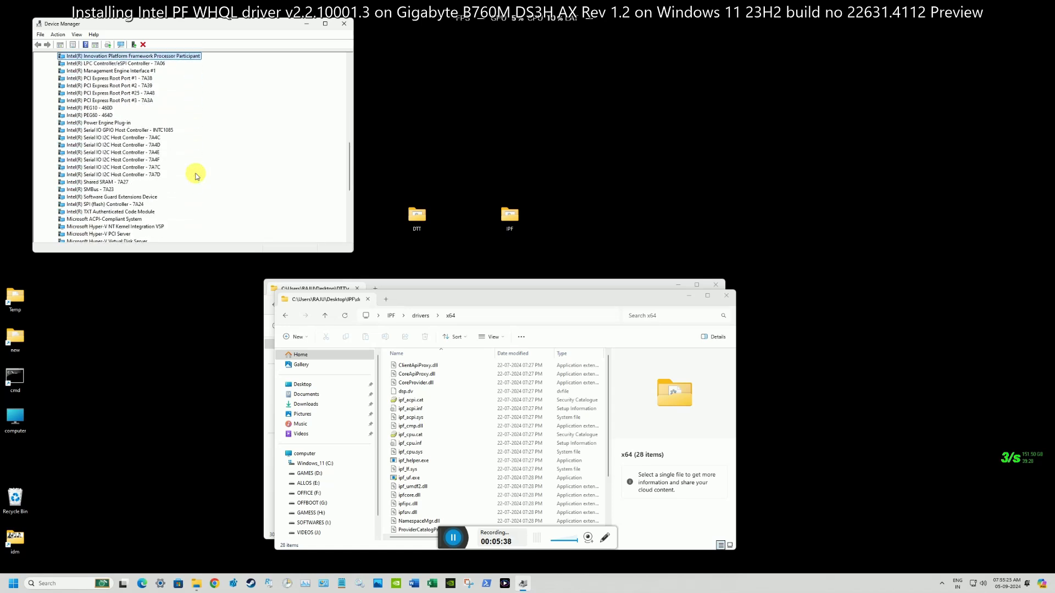
scroll(196, 176, "down", 5)
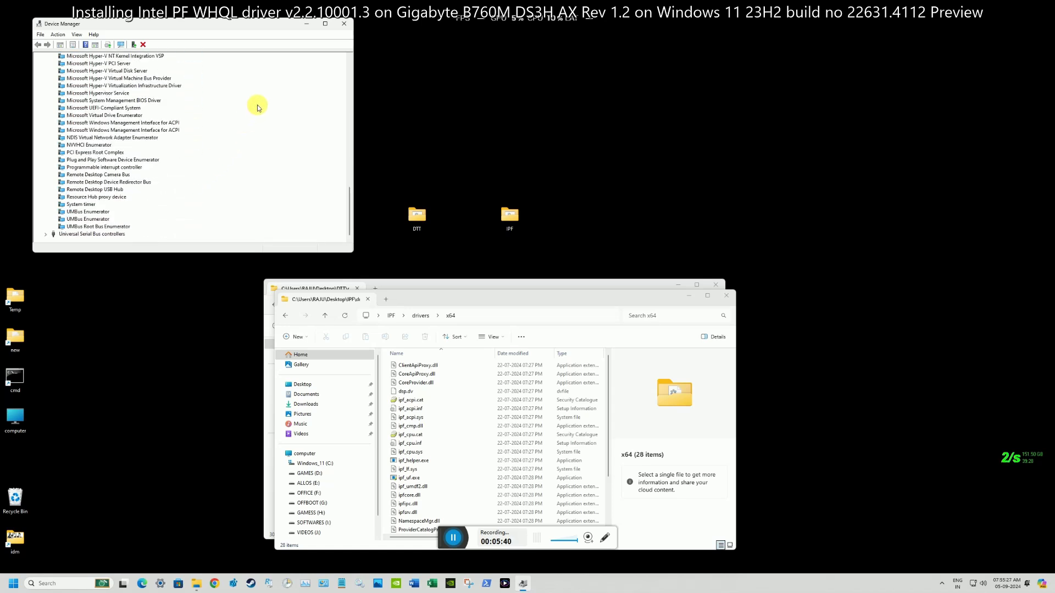
left_click(344, 23)
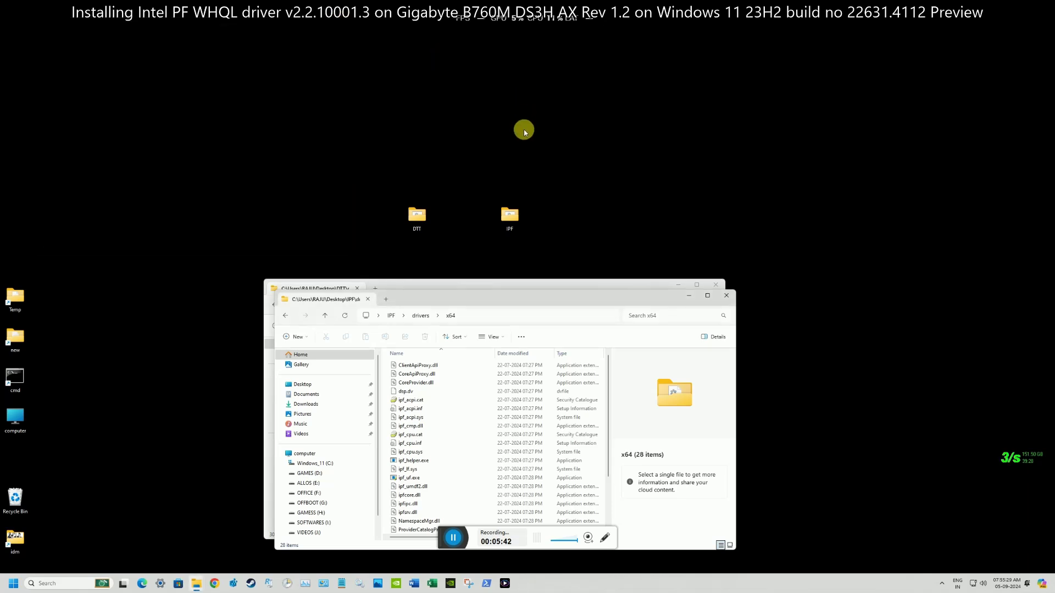
left_click(727, 296)
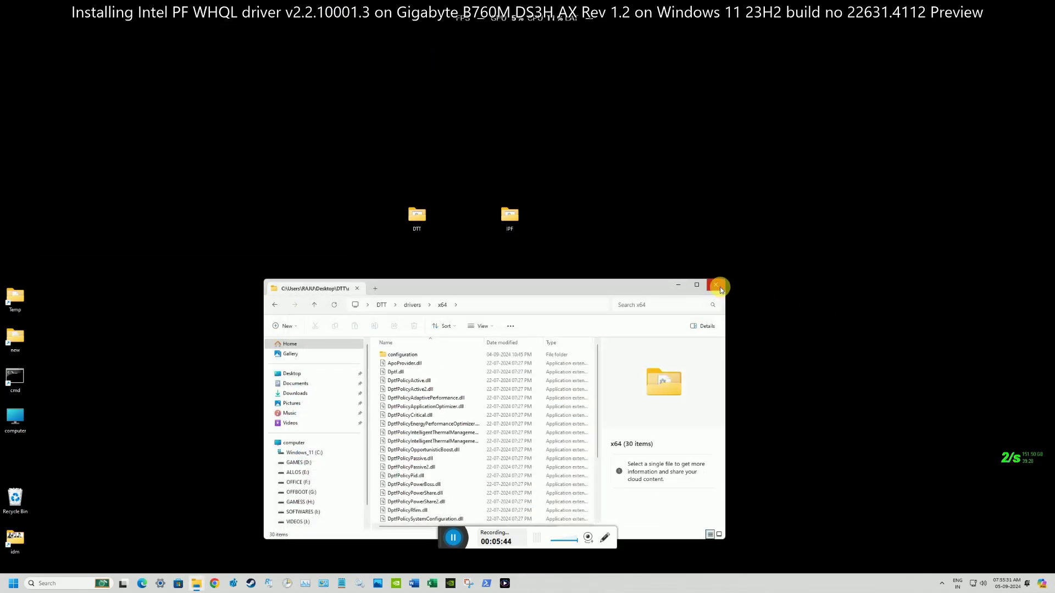
left_click(717, 286)
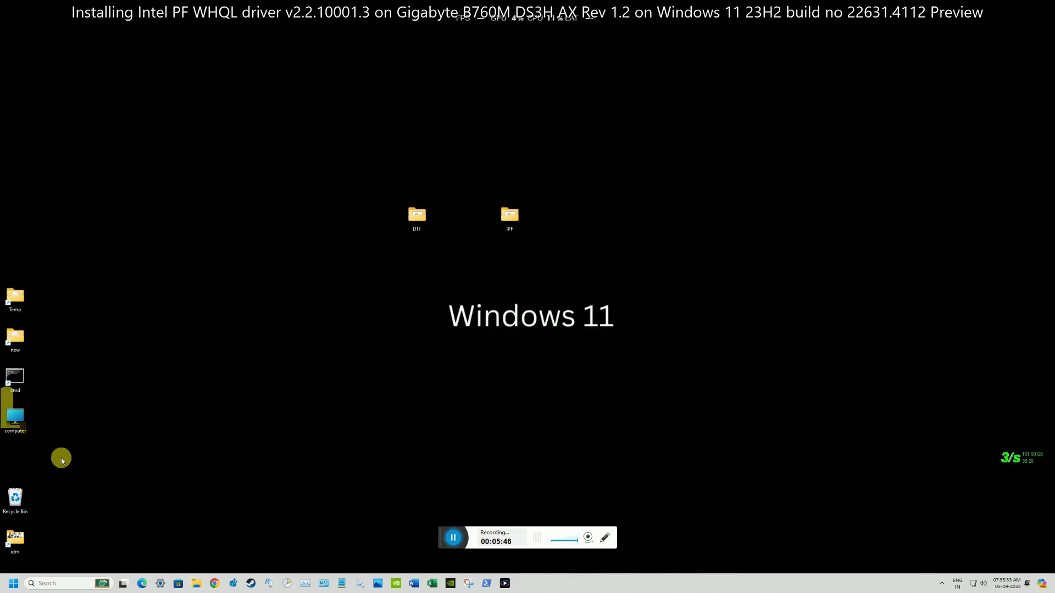
- Open the DirectX Diagnostic Tool from the desktop to show the system information
right_click(165, 128)
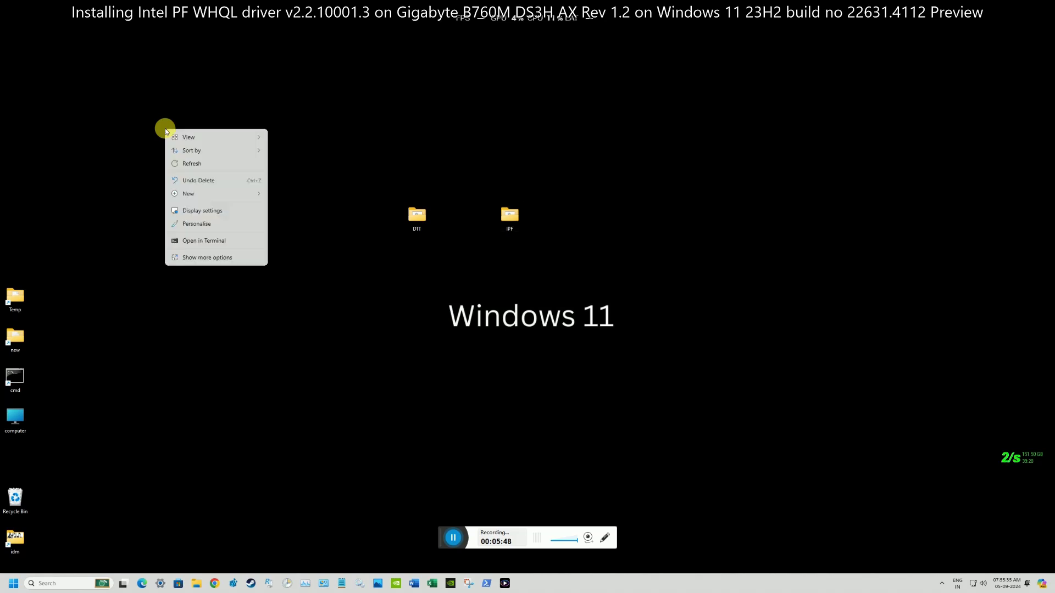
left_click(215, 258)
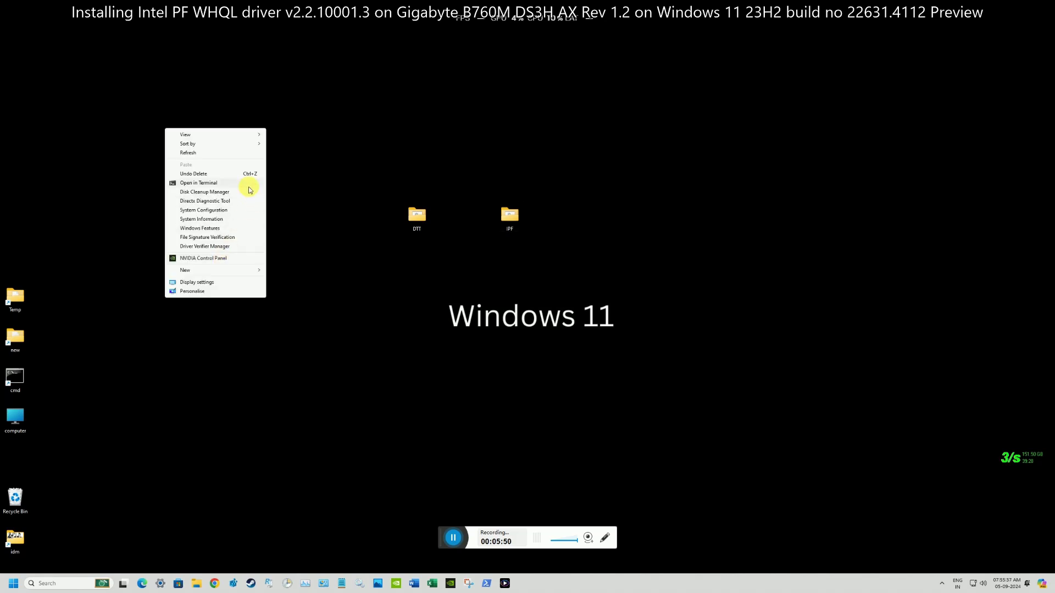
left_click(214, 201)
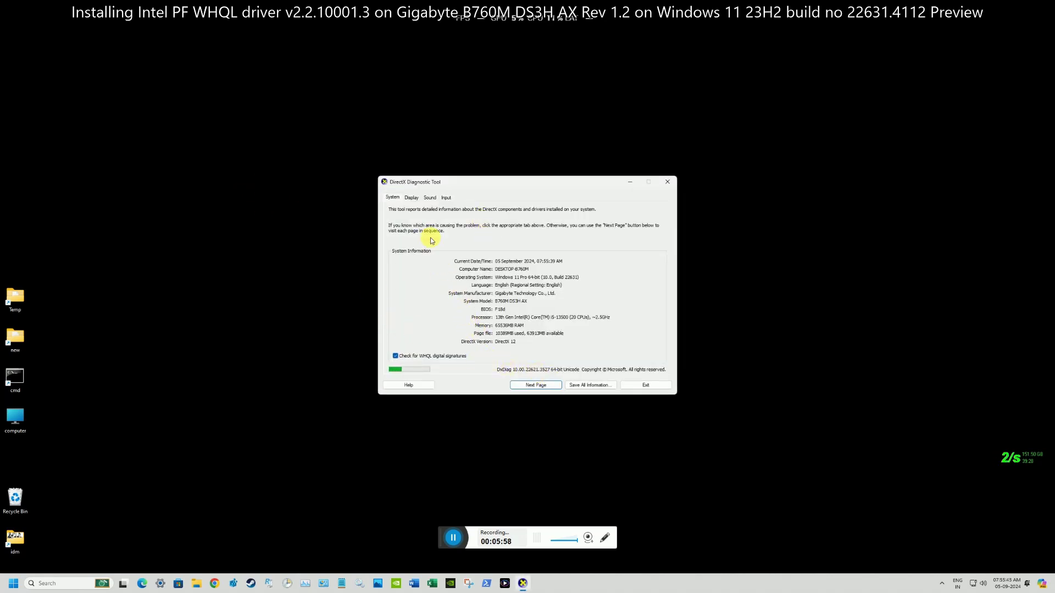
- Review the display, sound and input device details in the DirectX Diagnostic Tool, then close it
left_click(412, 198)
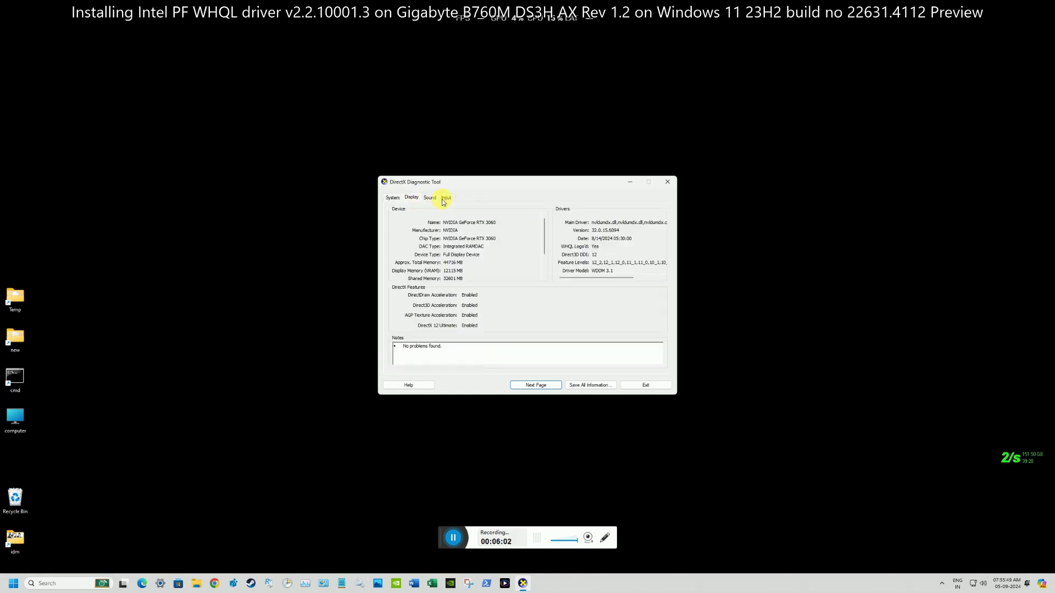
left_click(438, 202)
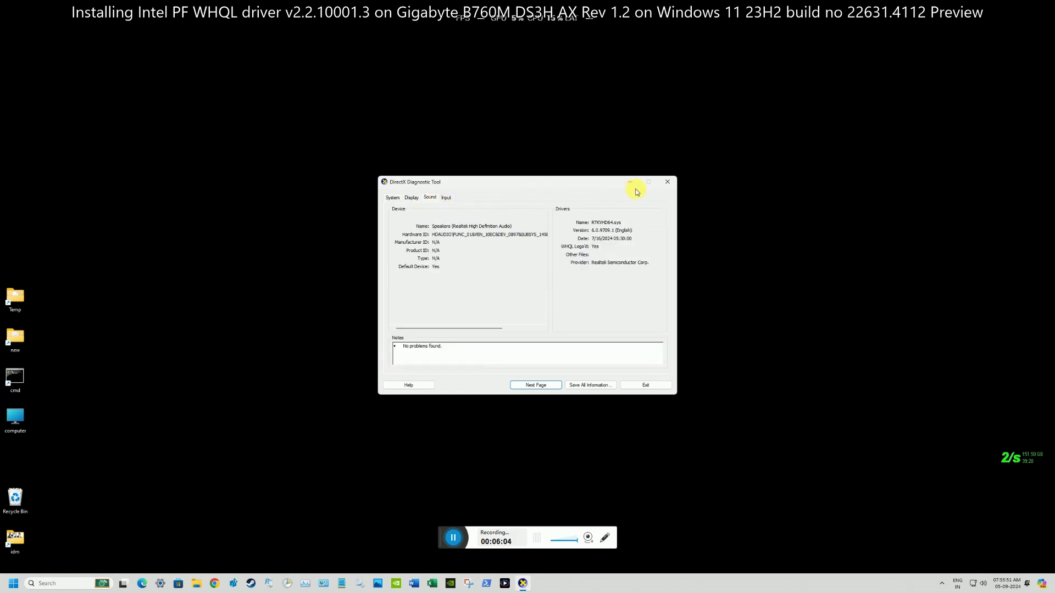
left_click(448, 197)
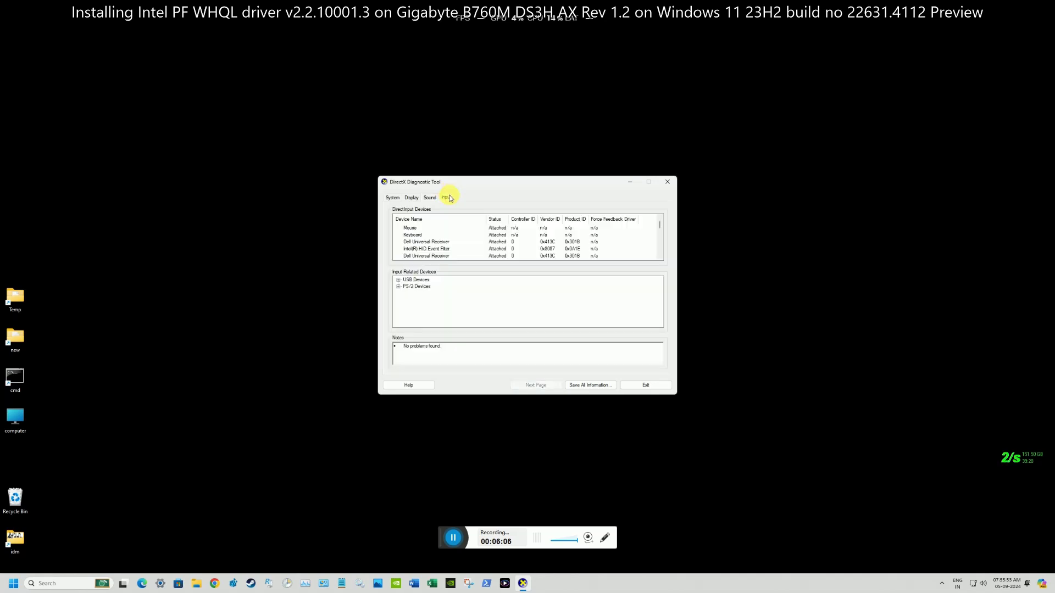
left_click(667, 182)
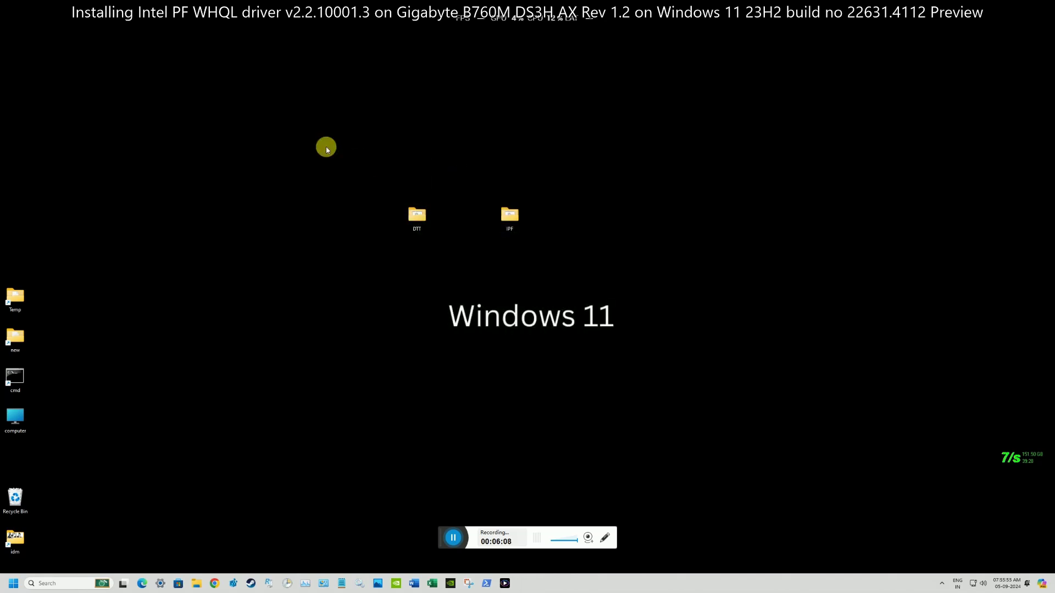
- Open System Information from the desktop, review the system summary, then close the window
right_click(325, 146)
left_click(370, 276)
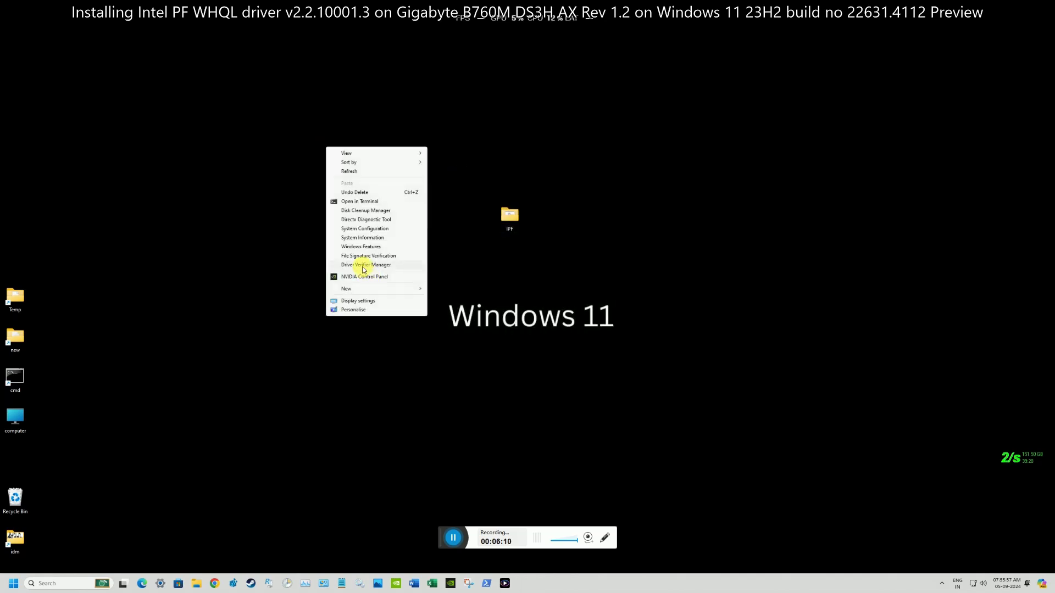
left_click(385, 244)
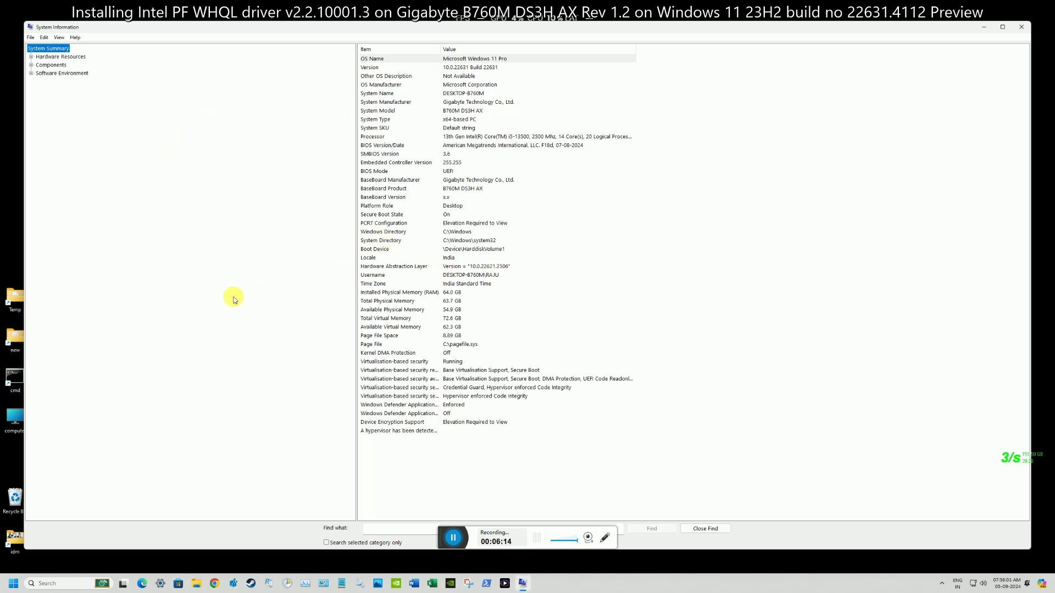
left_click(1022, 27)
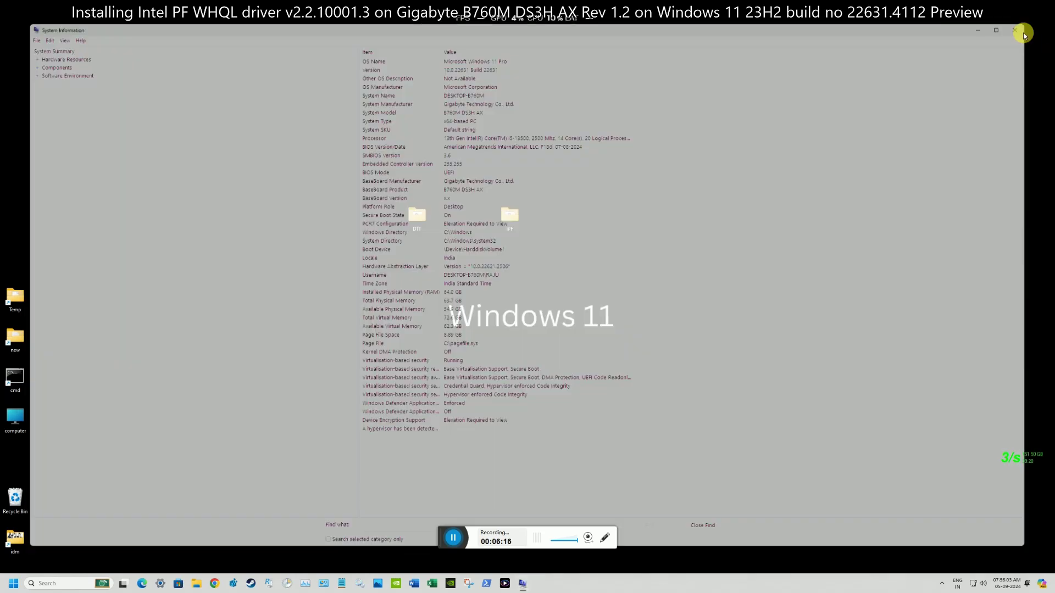
- Open the desktop cmd shortcut as administrator, run winver to show the Windows version, then dismiss the About Windows dialog
right_click(9, 394)
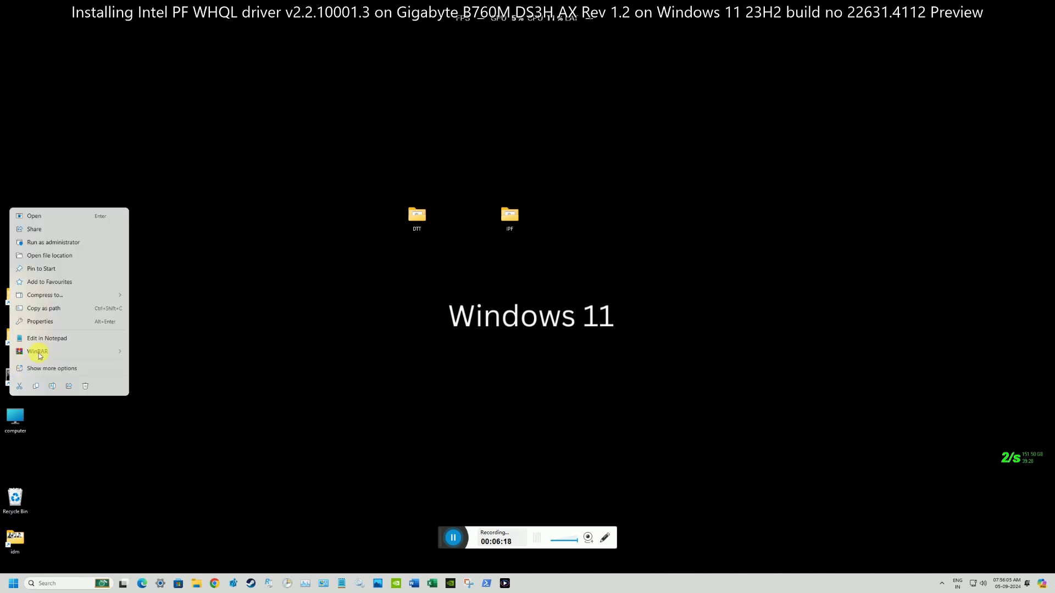
left_click(93, 243)
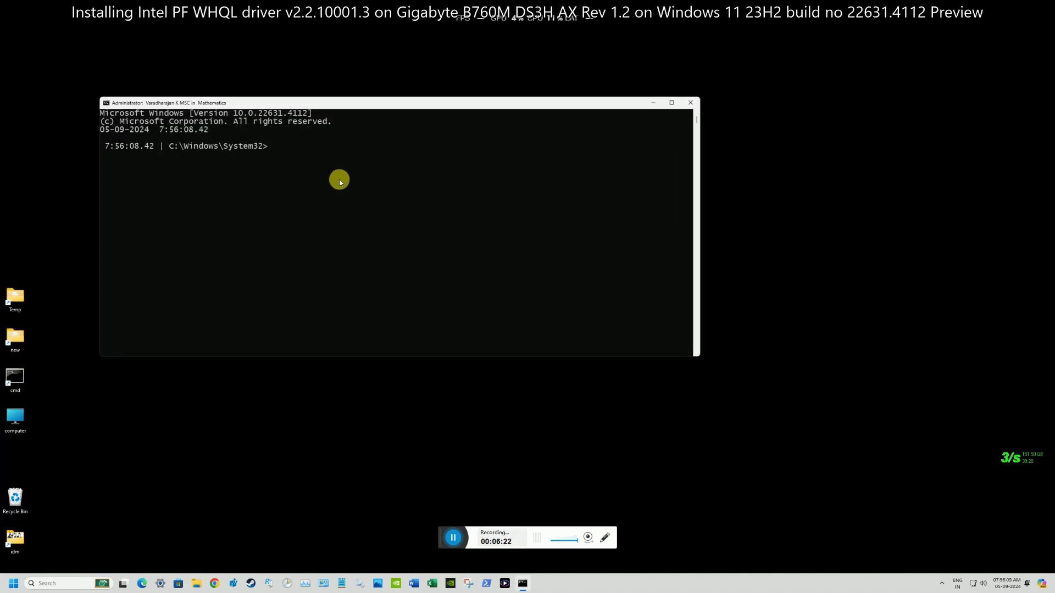
type("winver")
key("Return")
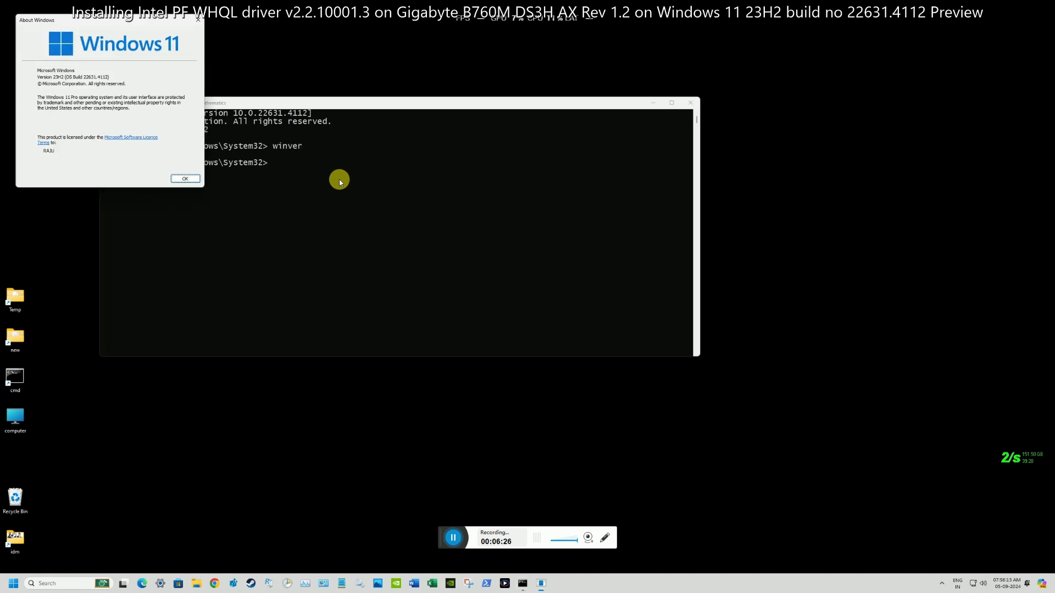
left_click(183, 179)
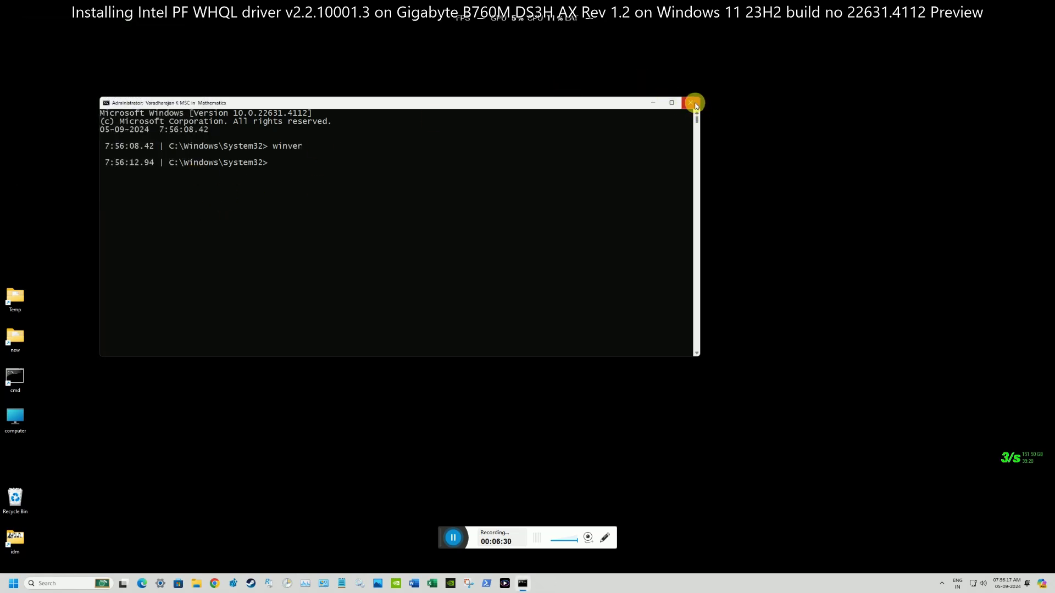